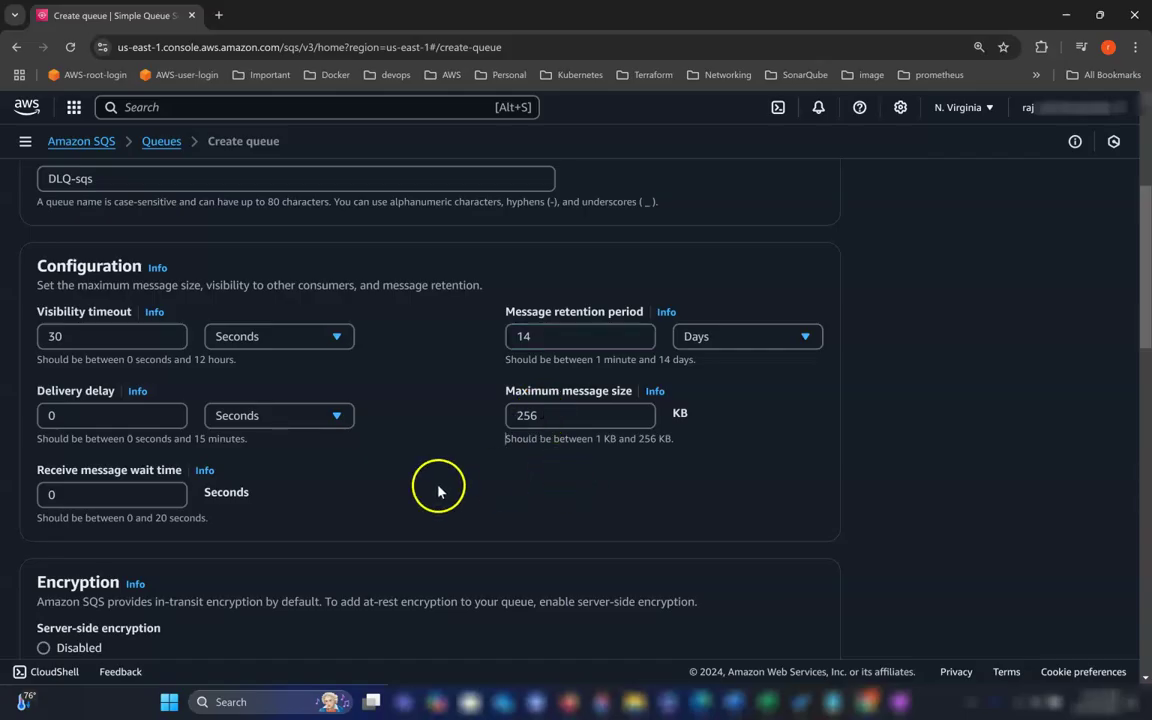
Create the DLQ-sqs queue, keeping the preset encryption and basic access policy
scroll(345, 465, "down", 10)
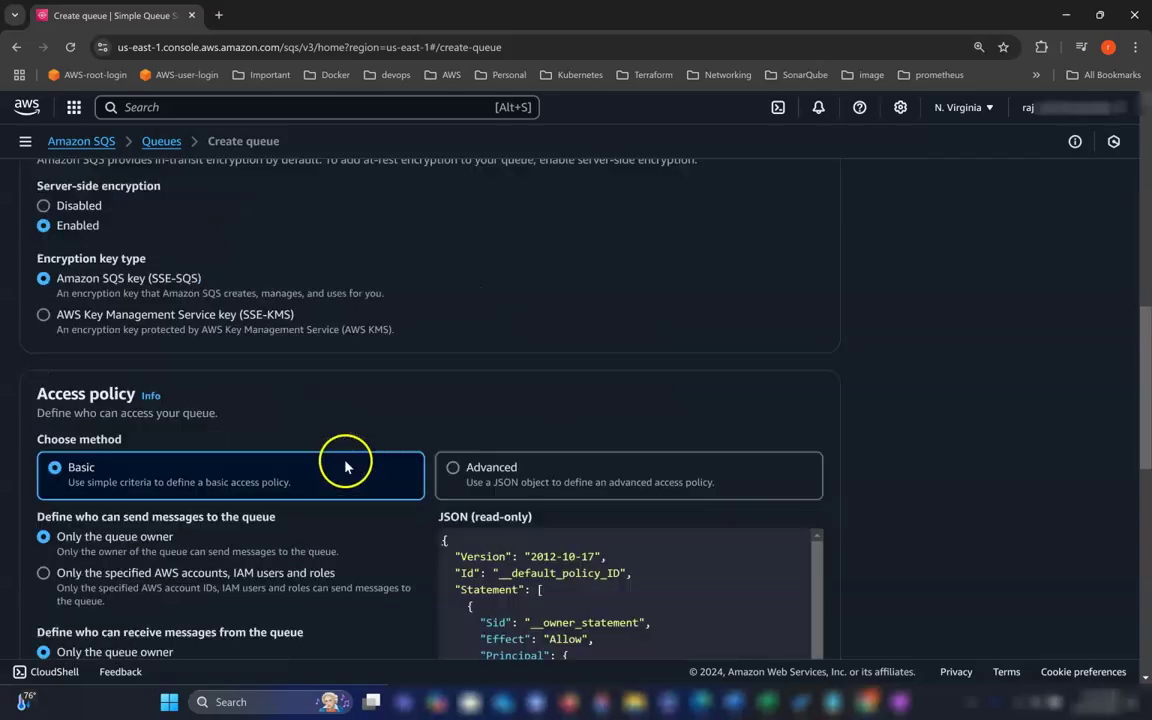
scroll(368, 470, "down", 5)
left_click(764, 614)
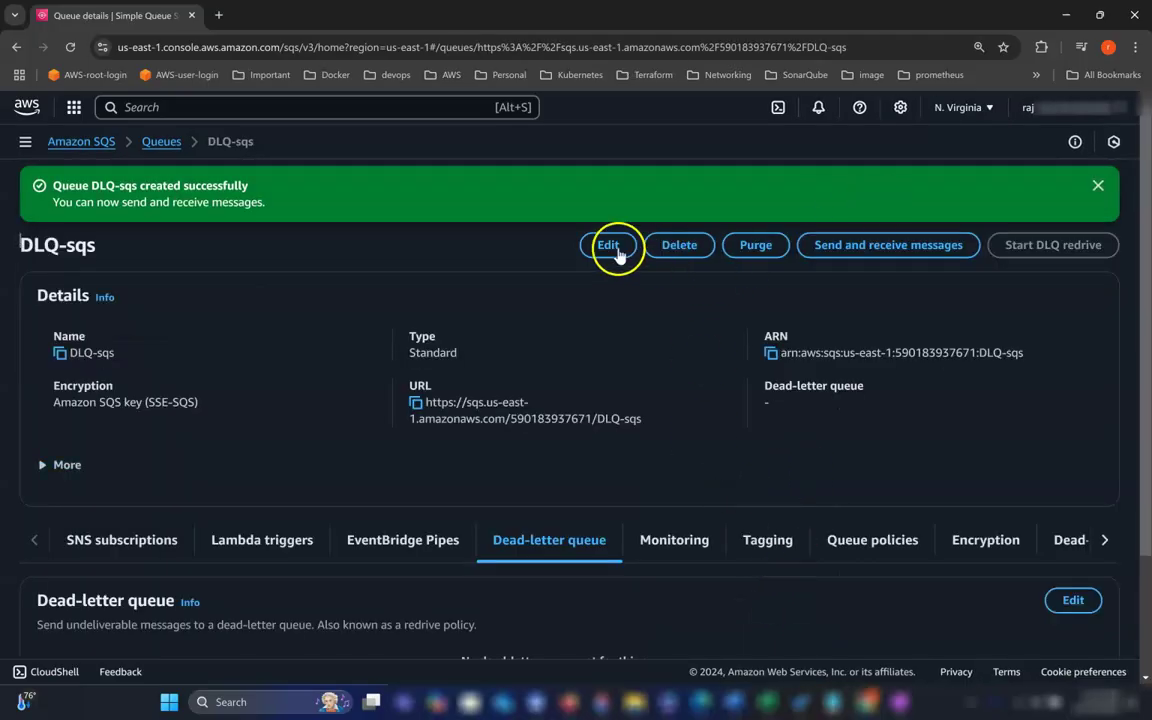
Open the 11-jan queue from the queue list for editing and set its visibility timeout to 5 seconds
left_click(160, 145)
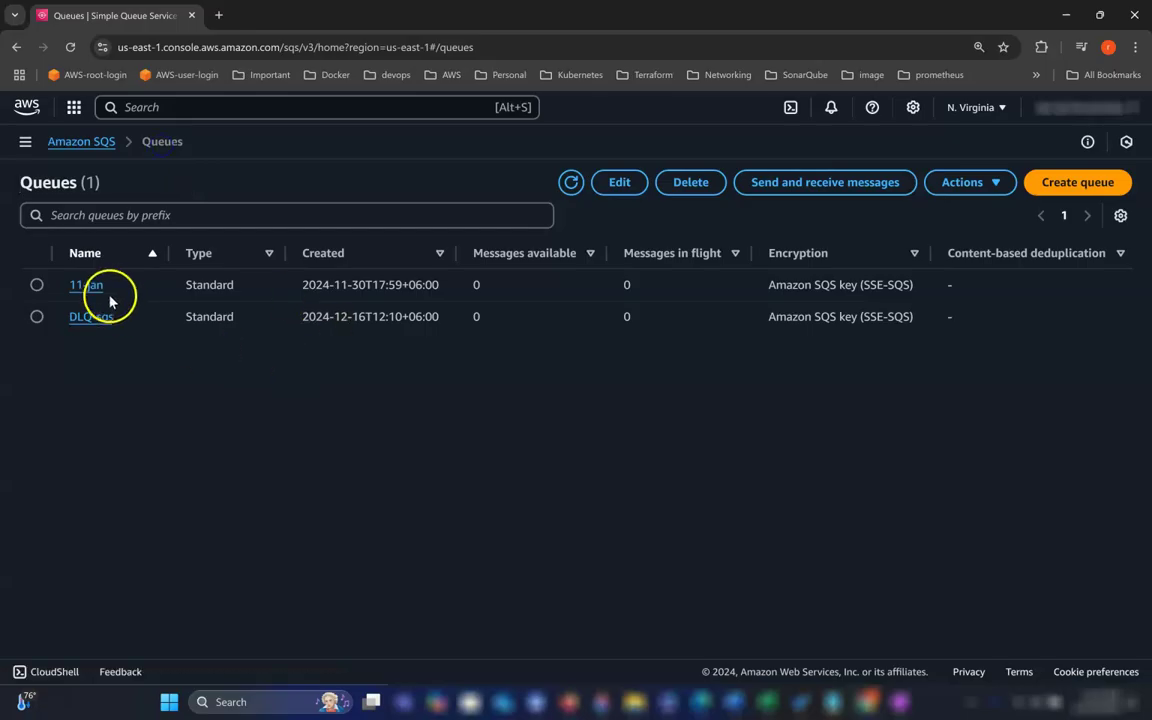
left_click_drag(101, 289, 68, 285)
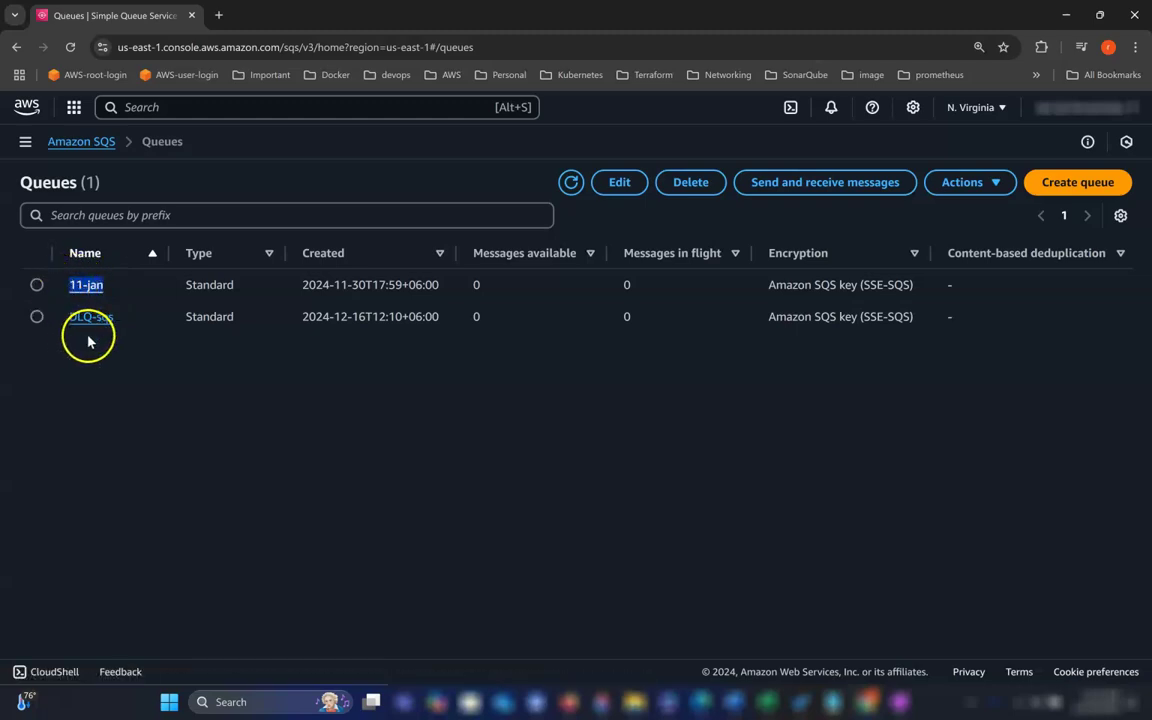
left_click(92, 288)
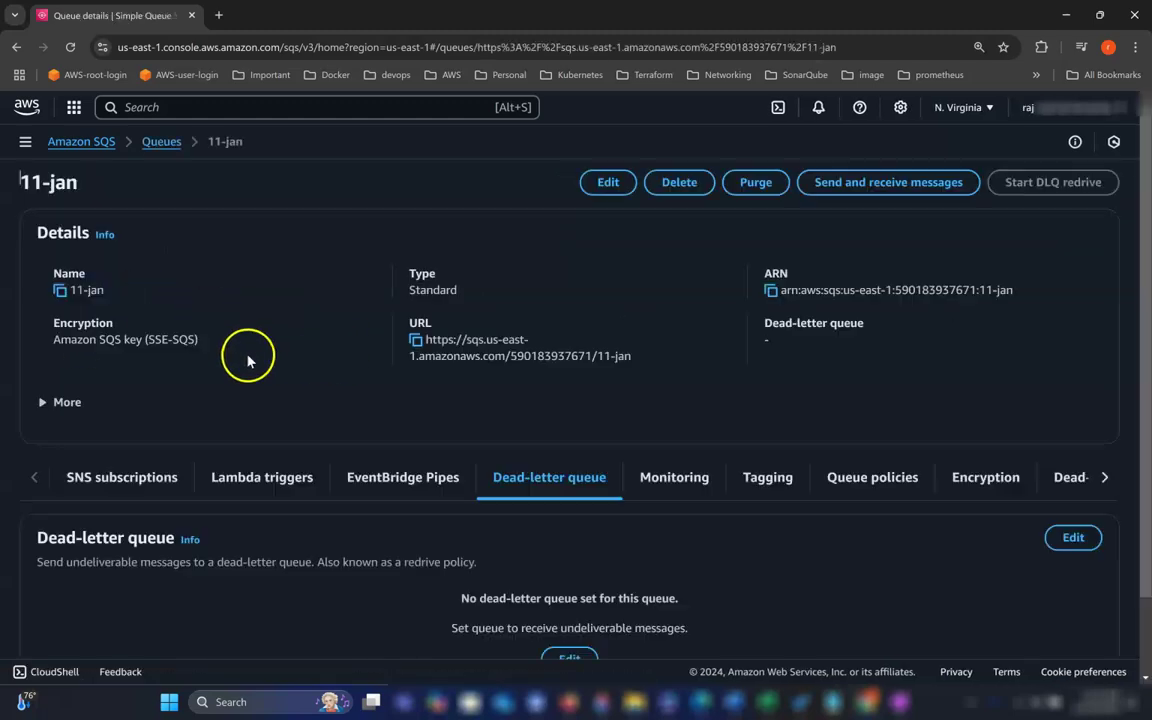
scroll(280, 375, "down", 2)
scroll(431, 488, "up", 2)
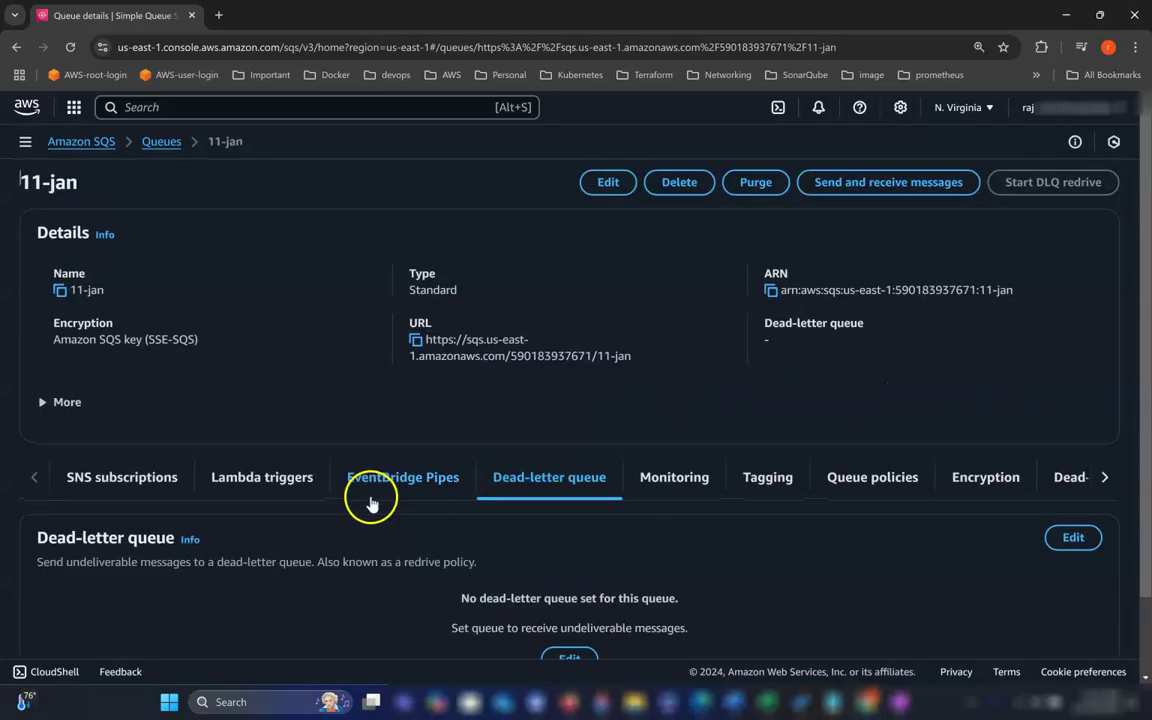
left_click(612, 188)
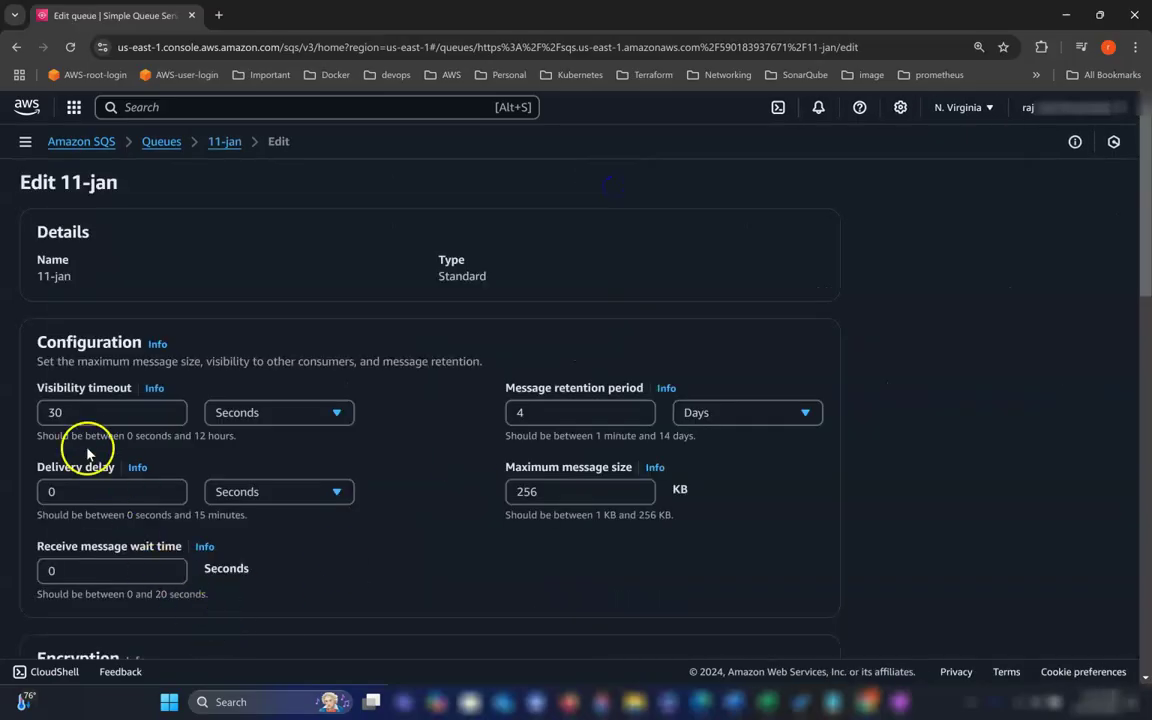
double_click(78, 412)
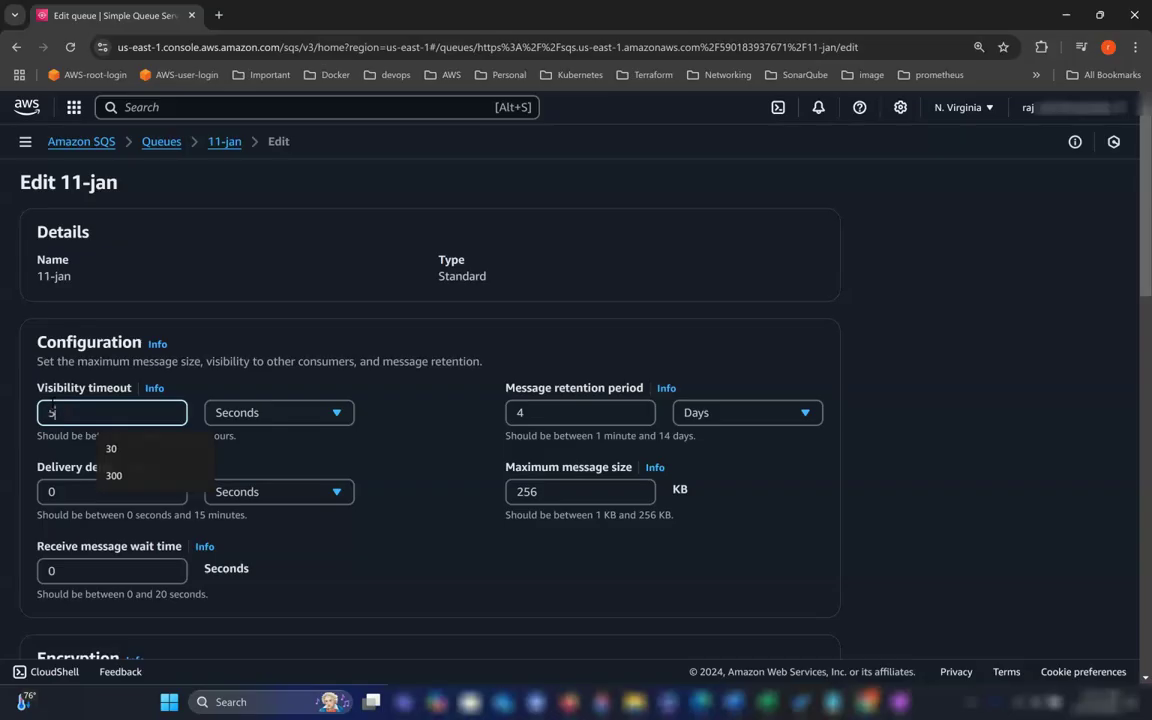
type("5")
left_click(650, 343)
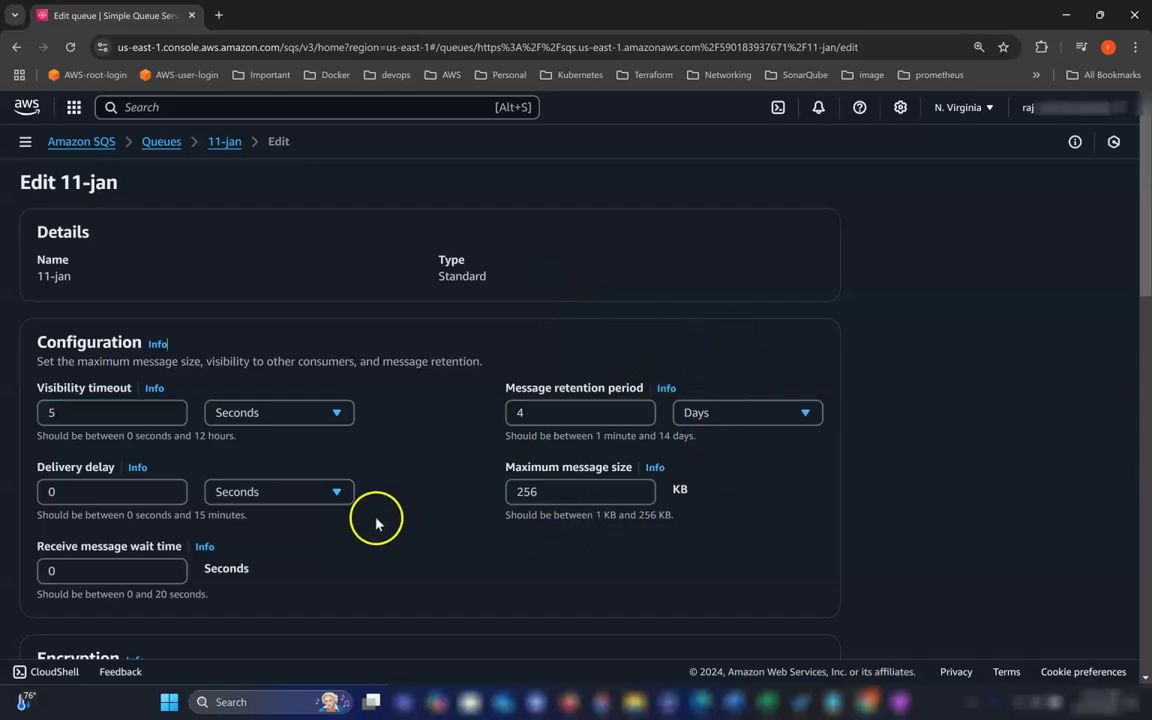
Enable the dead-letter queue option for 11-jan and choose the DLQ-sqs ARN as its target queue
scroll(386, 519, "down", 6)
scroll(377, 512, "down", 5)
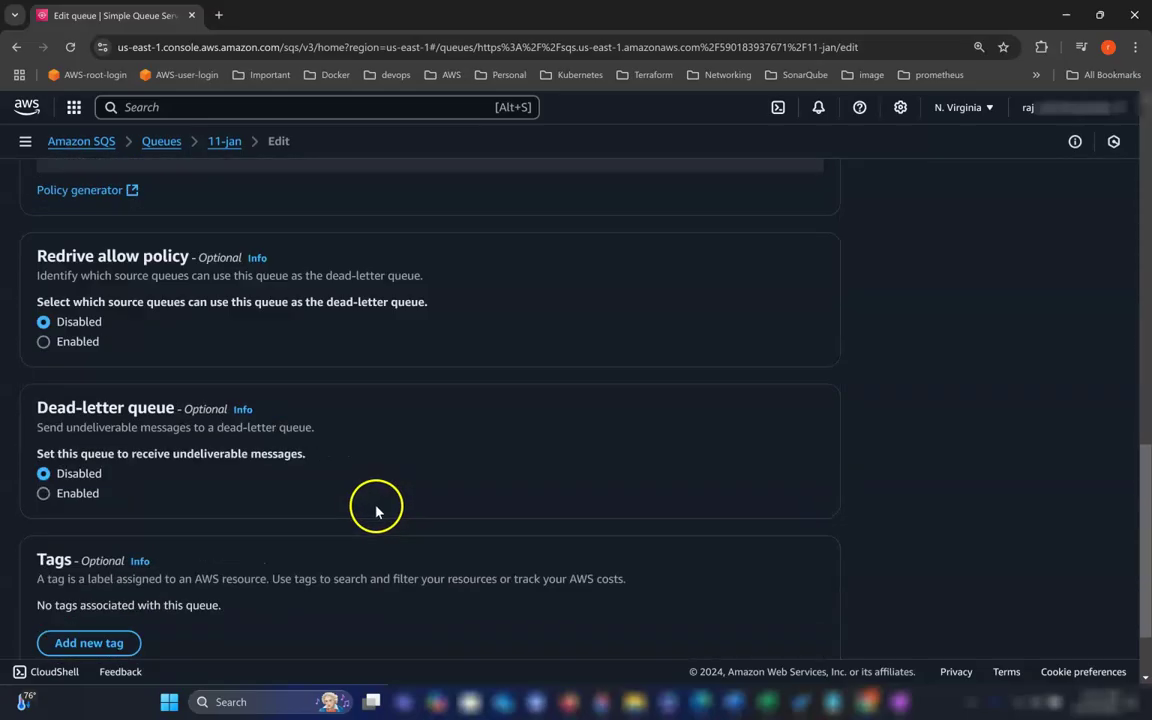
left_click_drag(40, 407, 202, 410)
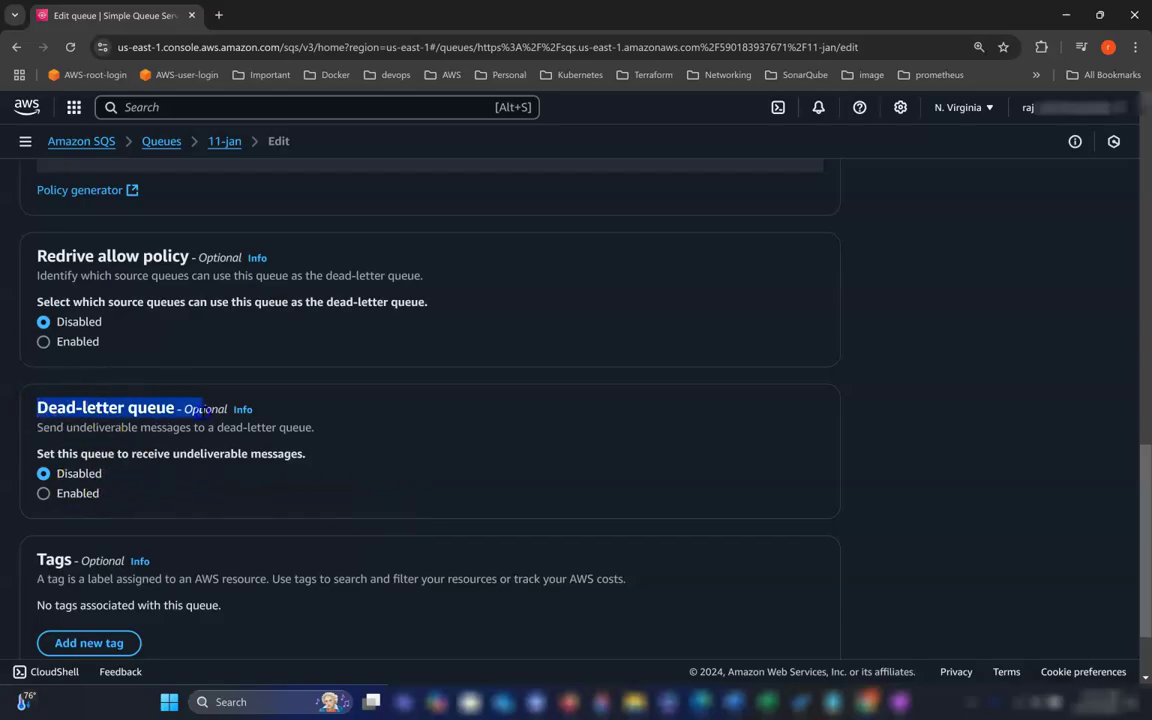
left_click(80, 493)
scroll(213, 440, "down", 3)
left_click(199, 298)
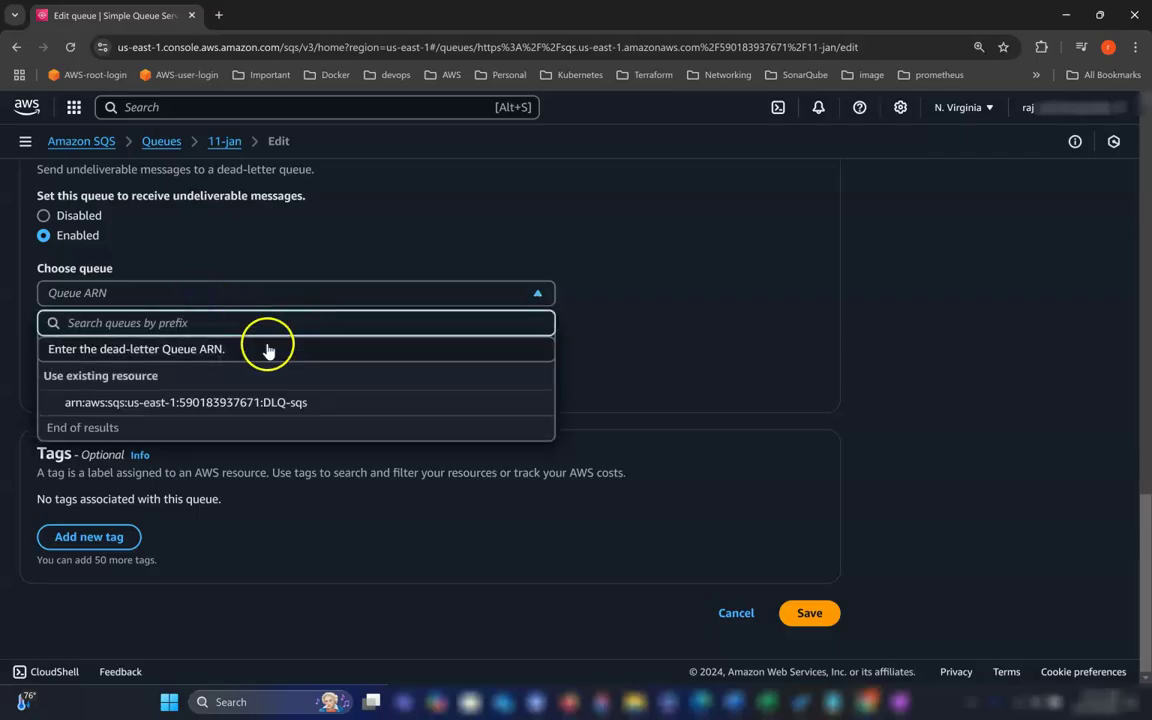
left_click(302, 406)
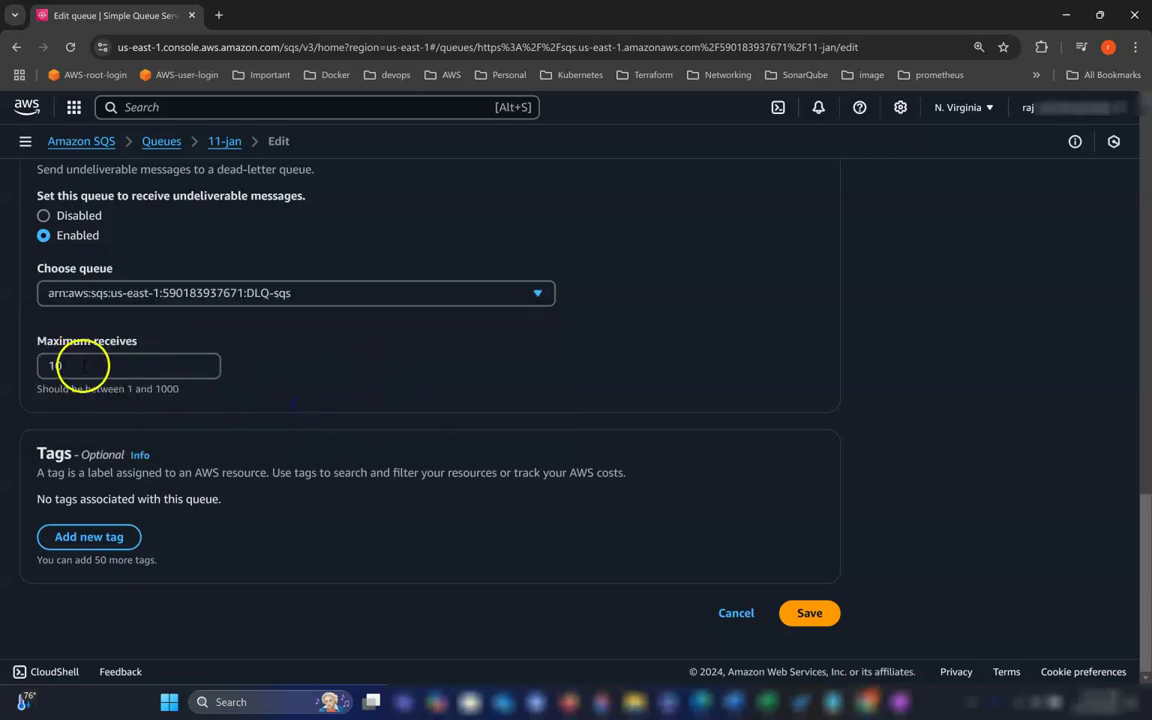
Set the maximum receives to 3, save the 11-jan queue configuration and dismiss the notification
left_click_drag(91, 365, 38, 366)
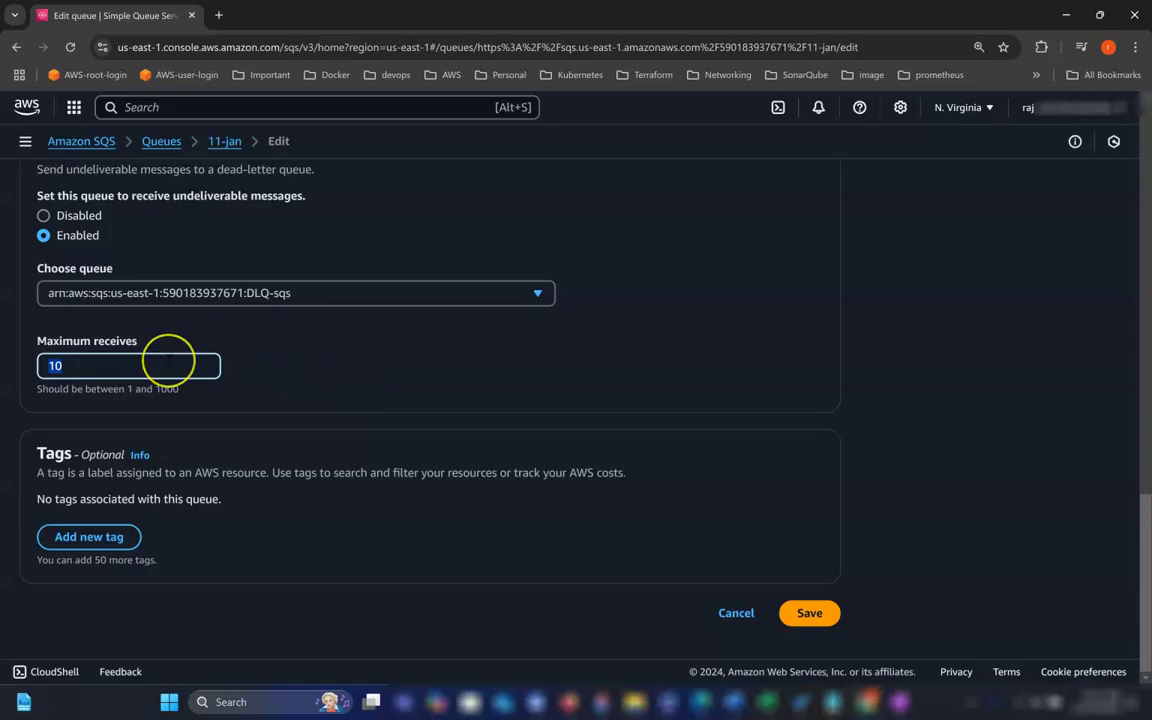
left_click(386, 374)
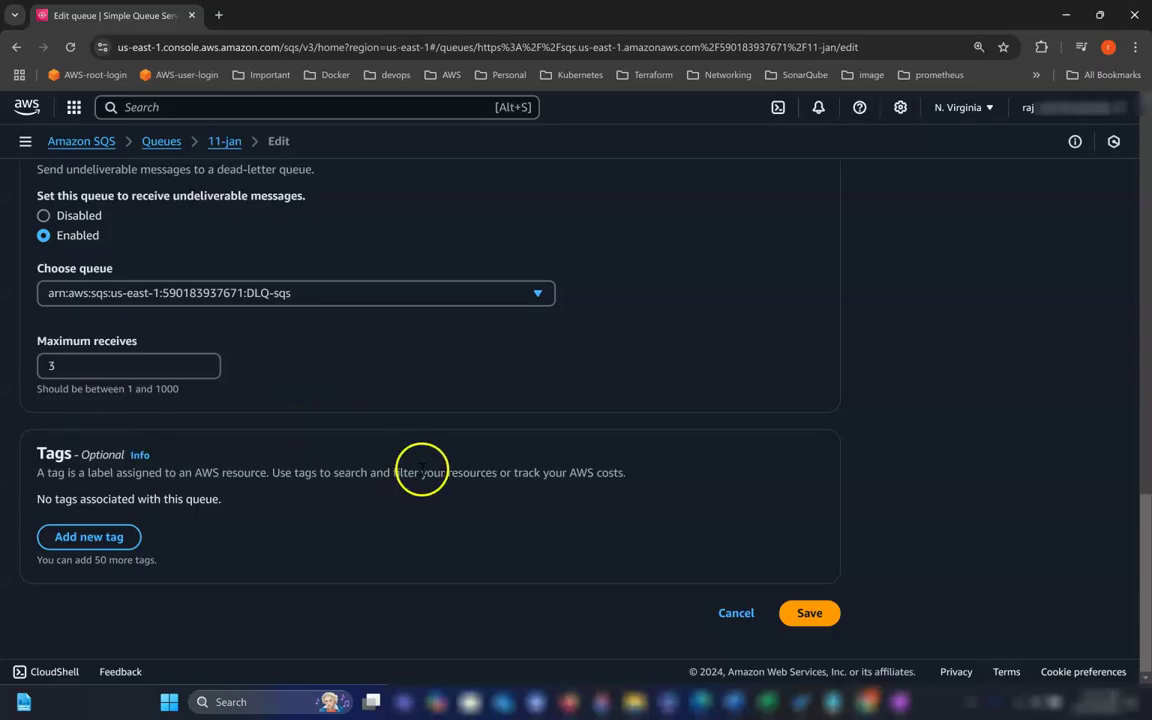
left_click(806, 616)
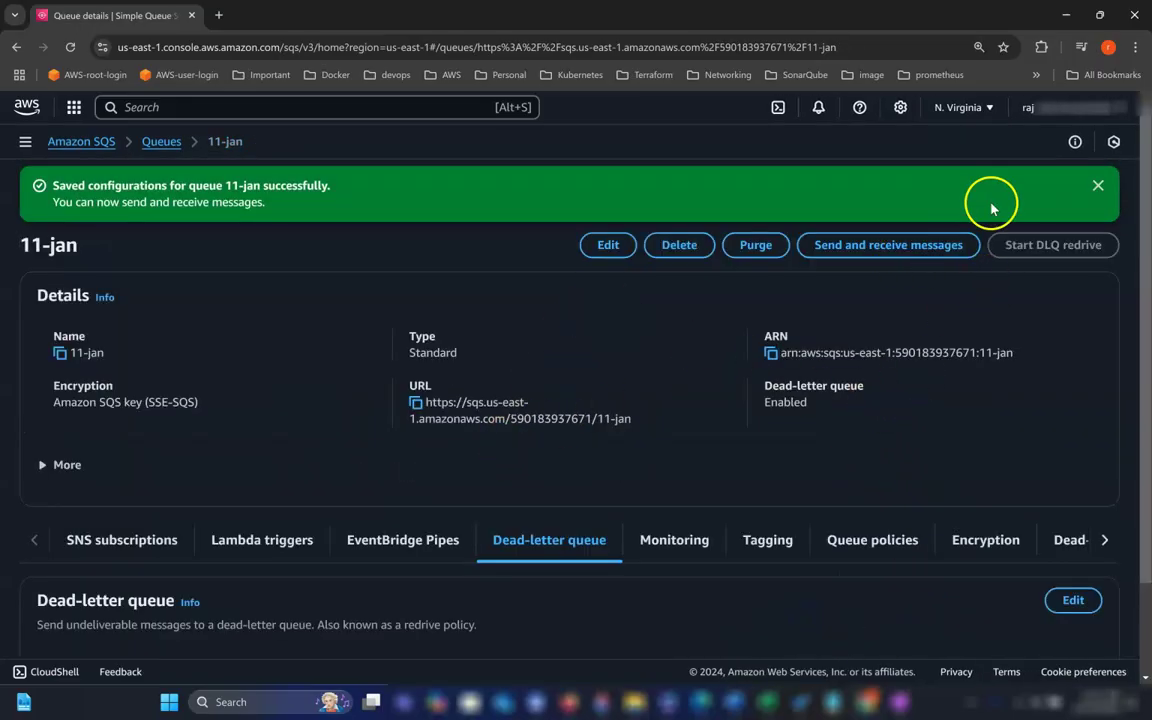
left_click(1098, 186)
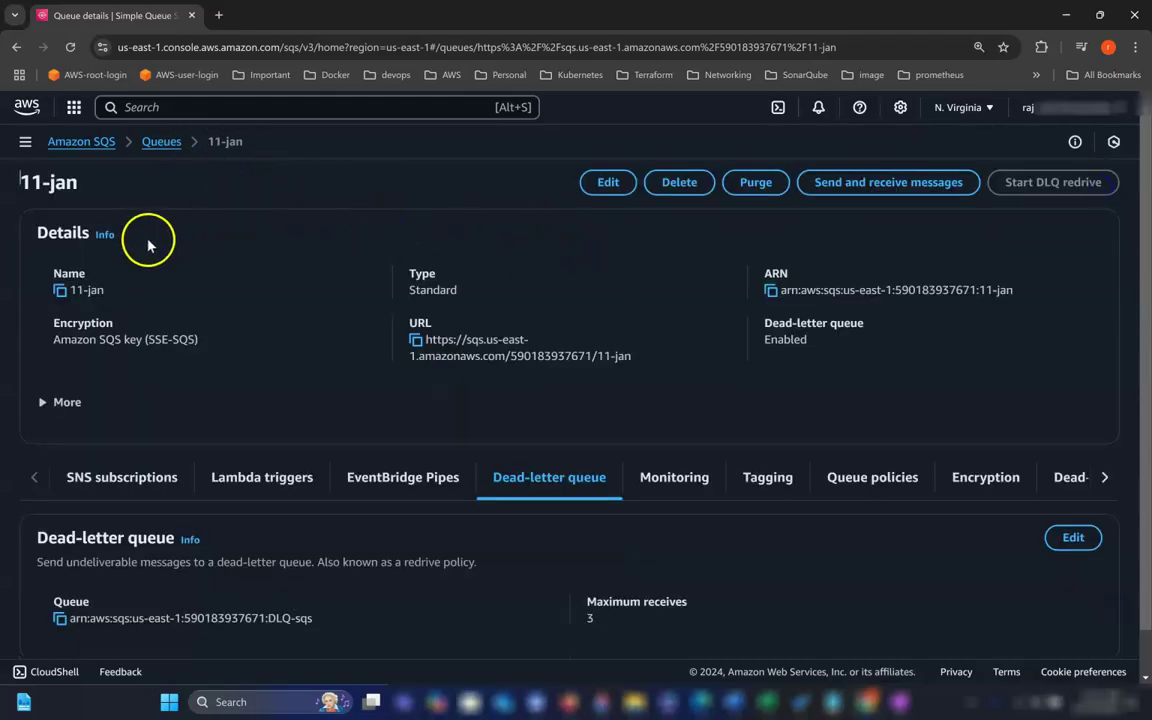
Open the send and receive messages page of the 11-jan queue
left_click(873, 186)
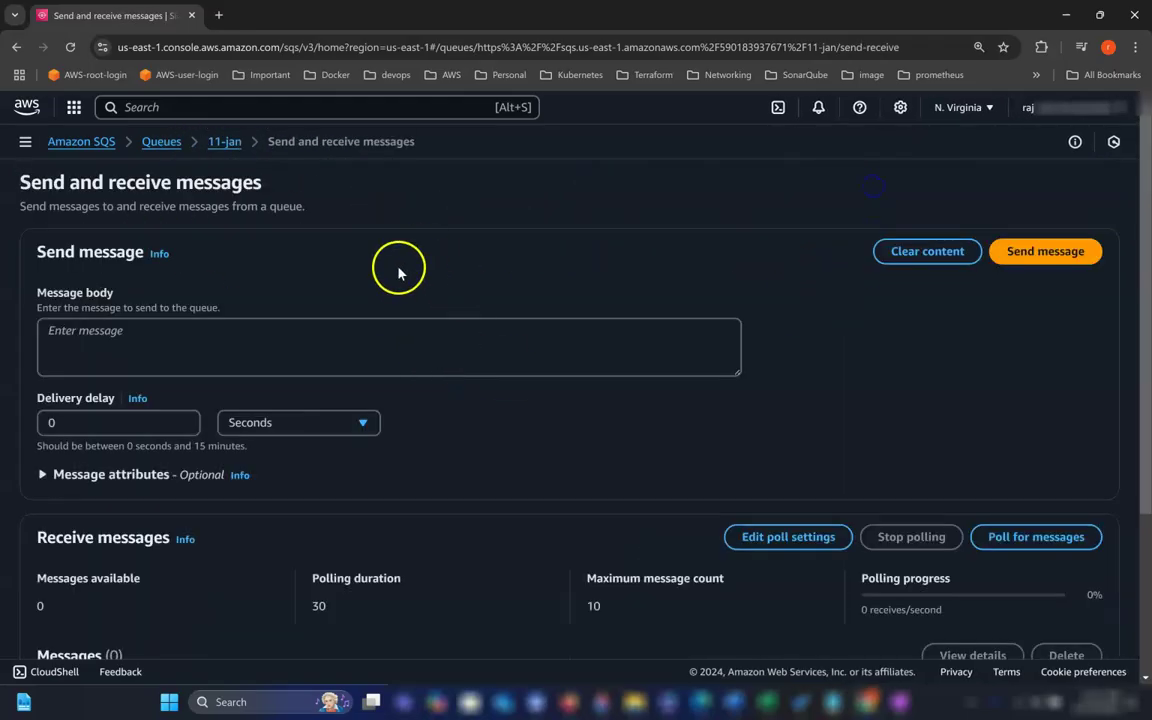
scroll(381, 275, "down", 2)
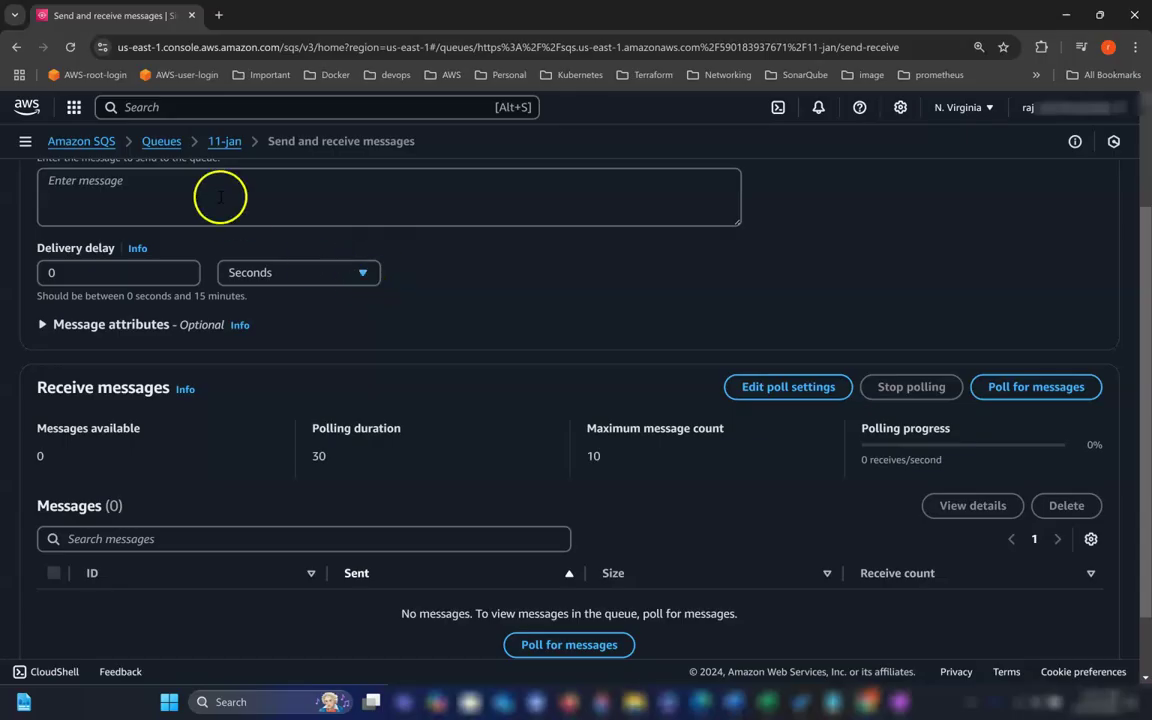
scroll(222, 200, "up", 2)
Open the queue list in a second browser tab and go to the DLQ-sqs queue's send and receive messages page
right_click(161, 143)
left_click(195, 162)
left_click(277, 16)
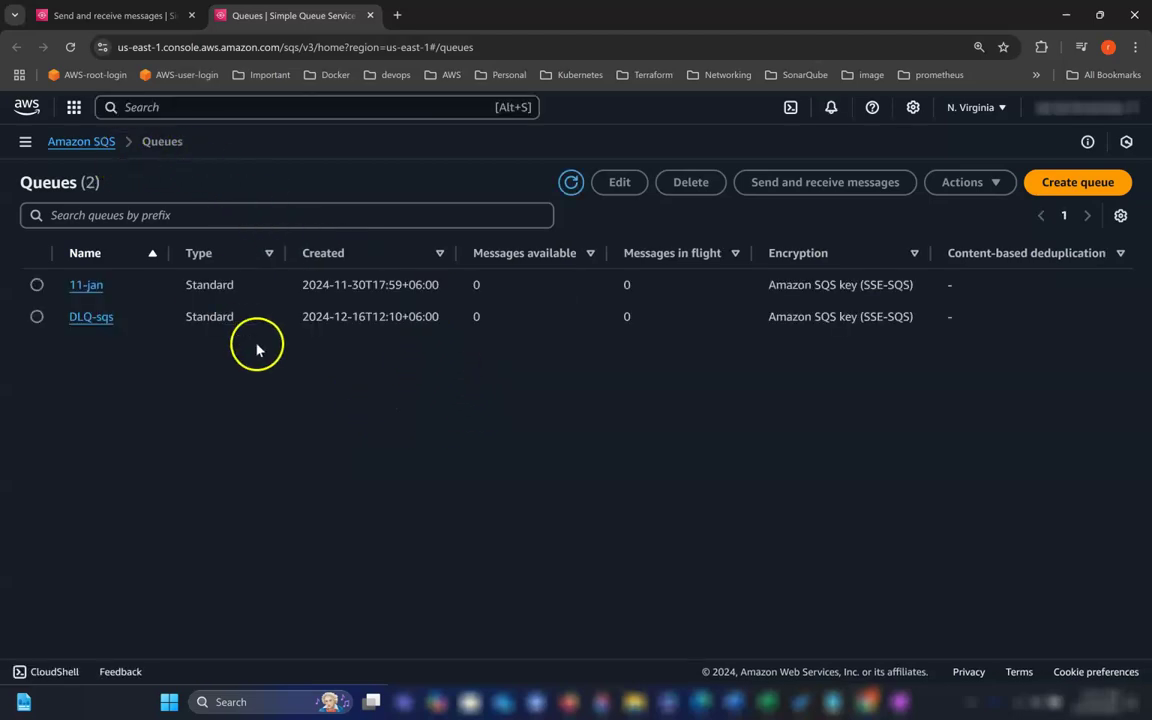
left_click(100, 320)
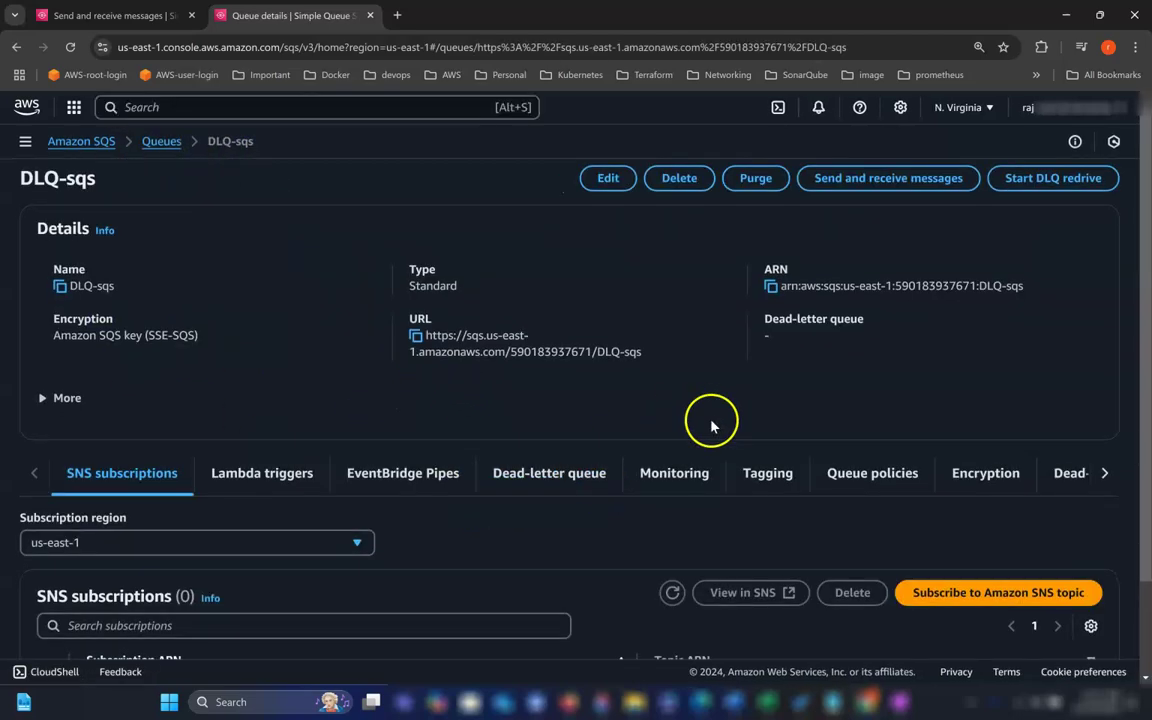
scroll(620, 440, "down", 2)
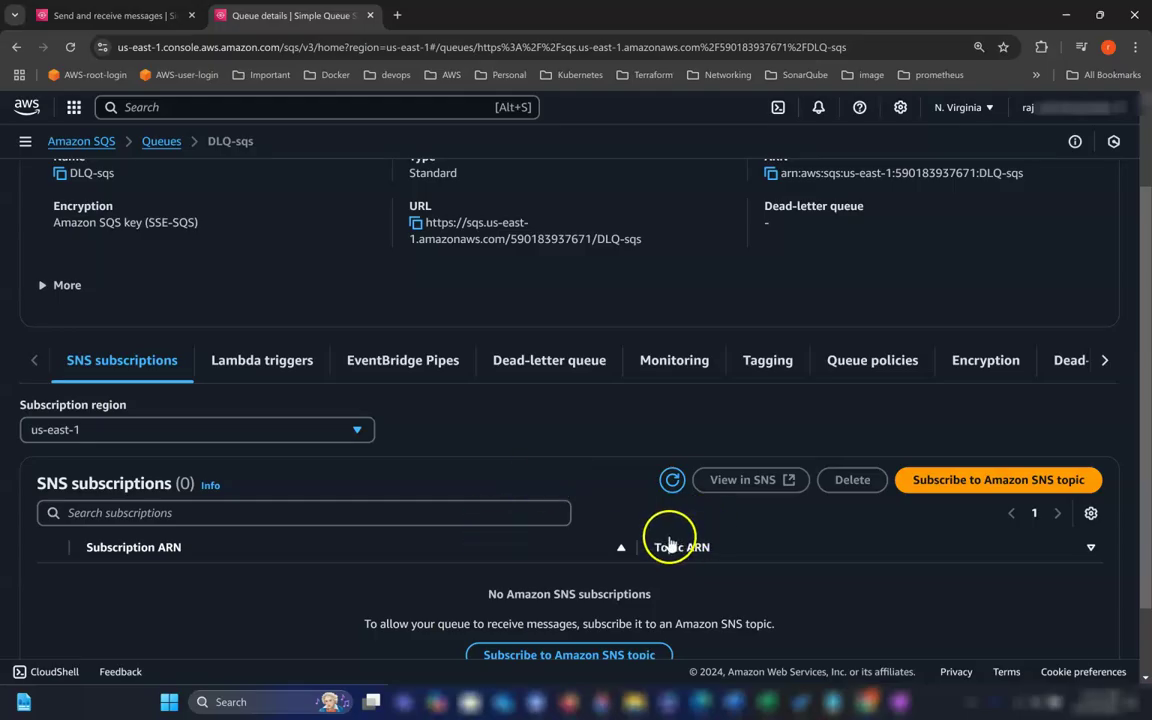
scroll(700, 520, "down", 1)
scroll(745, 510, "up", 2)
scroll(718, 520, "up", 2)
left_click(866, 185)
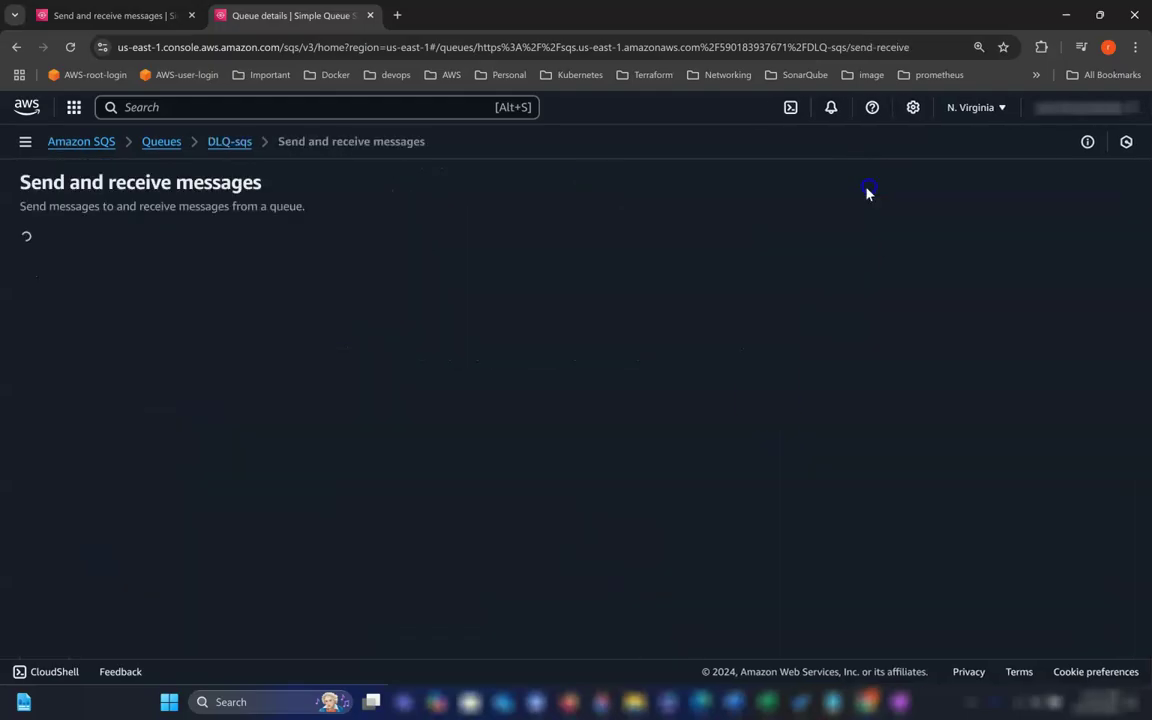
scroll(690, 460, "down", 3)
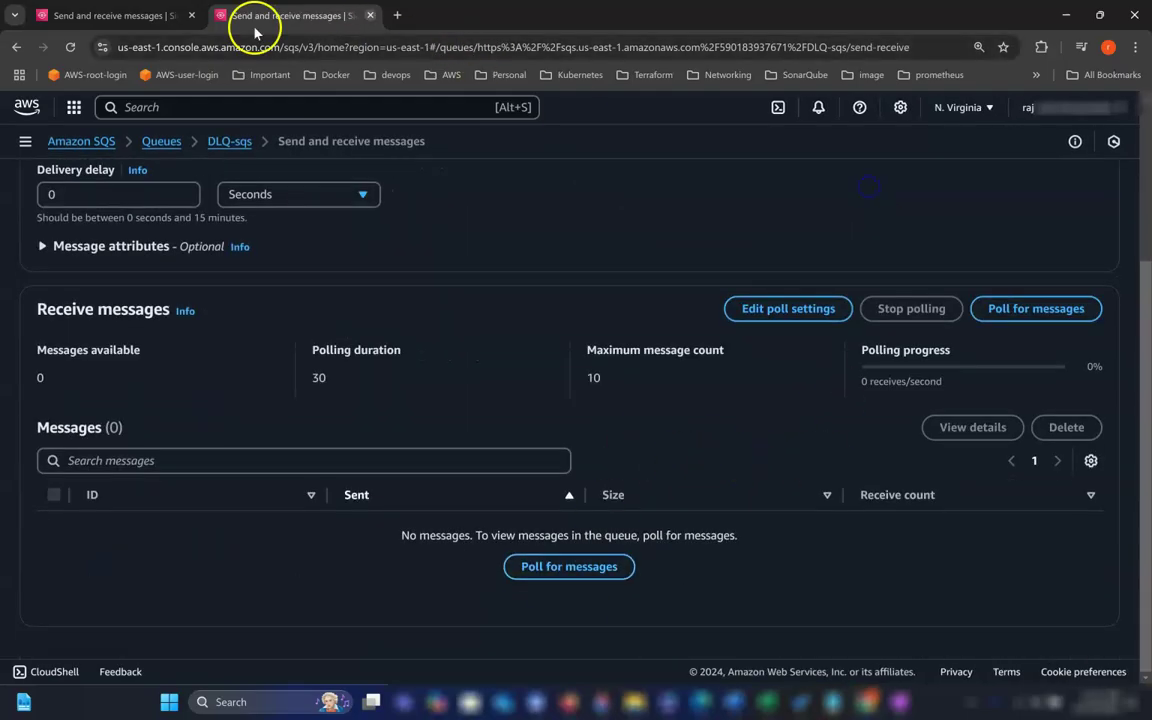
Return to the 11-jan queue's tab and send a message with the body 123
left_click(120, 16)
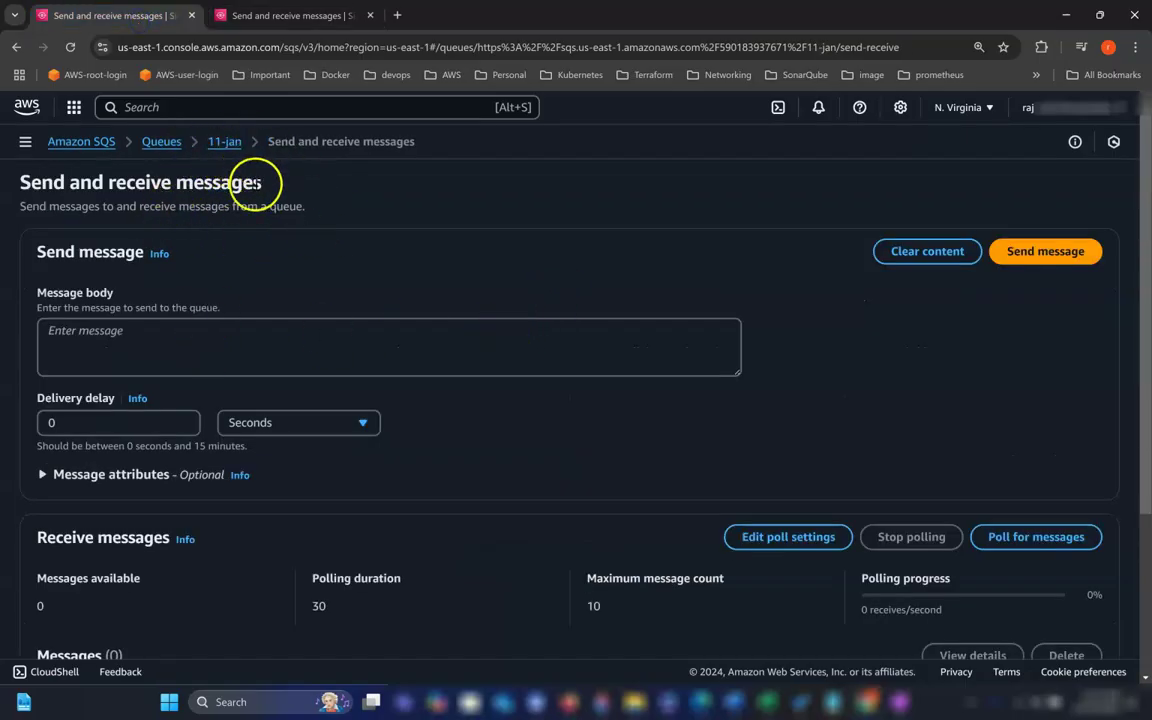
left_click(249, 345)
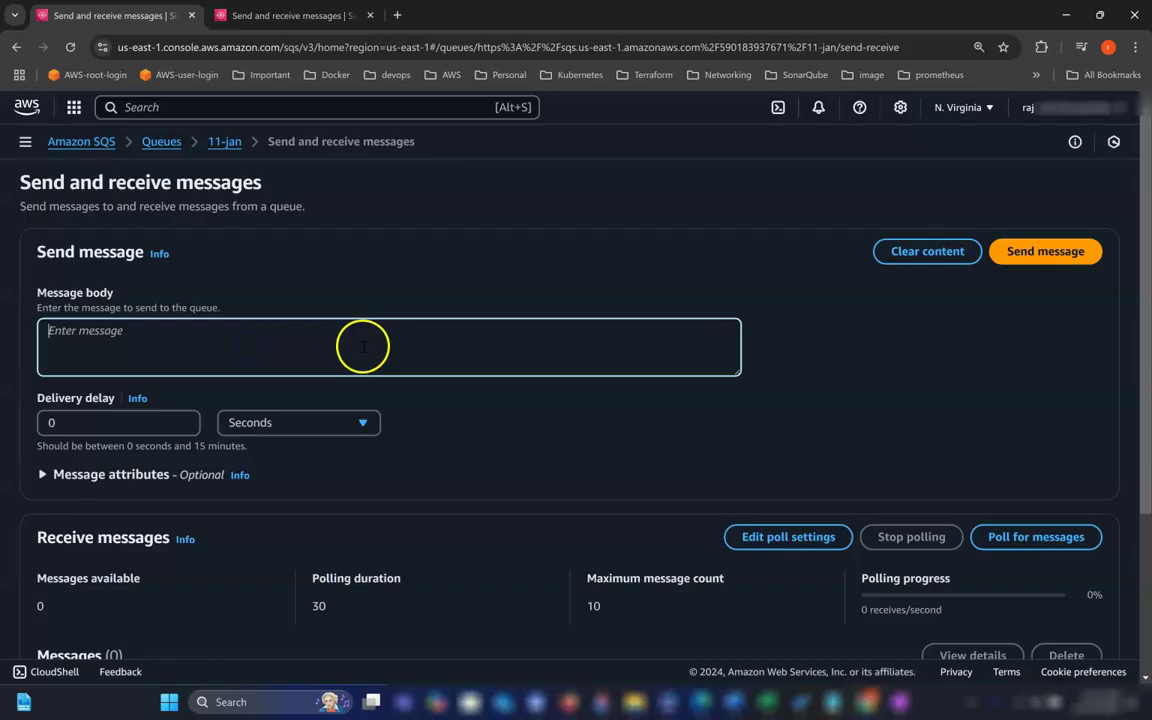
left_click(1040, 252)
Poll the 11-jan queue for messages, and repeat the poll after the first one ends
scroll(802, 442, "down", 3)
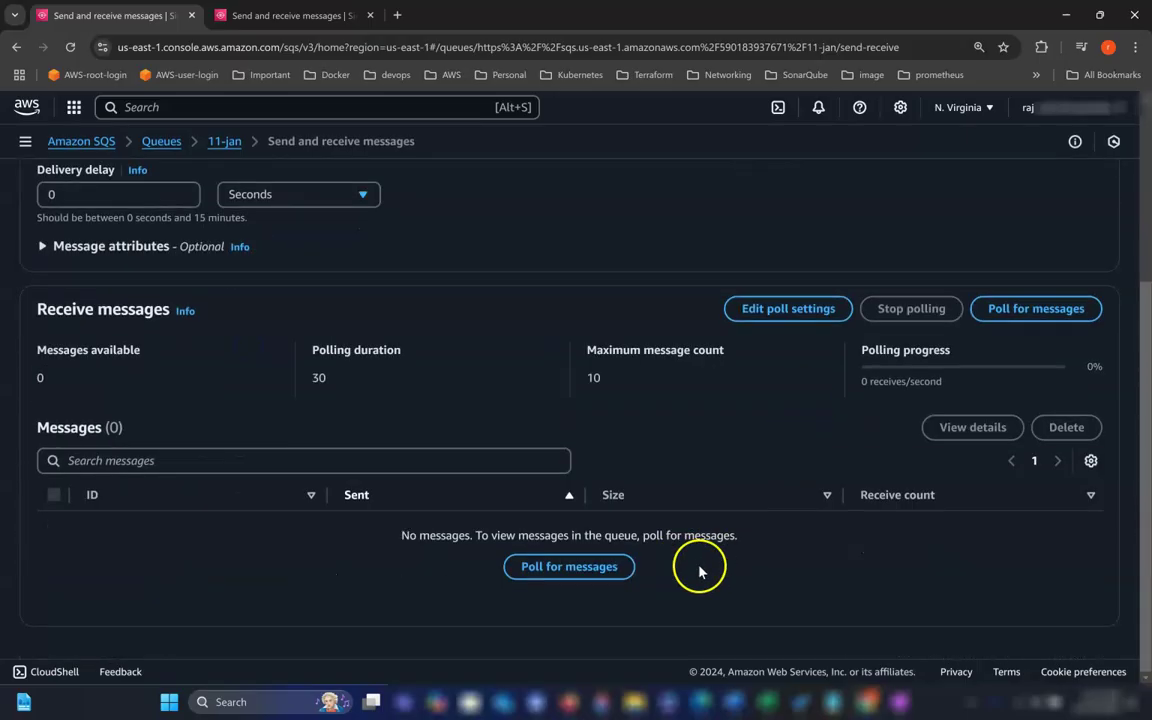
left_click(998, 311)
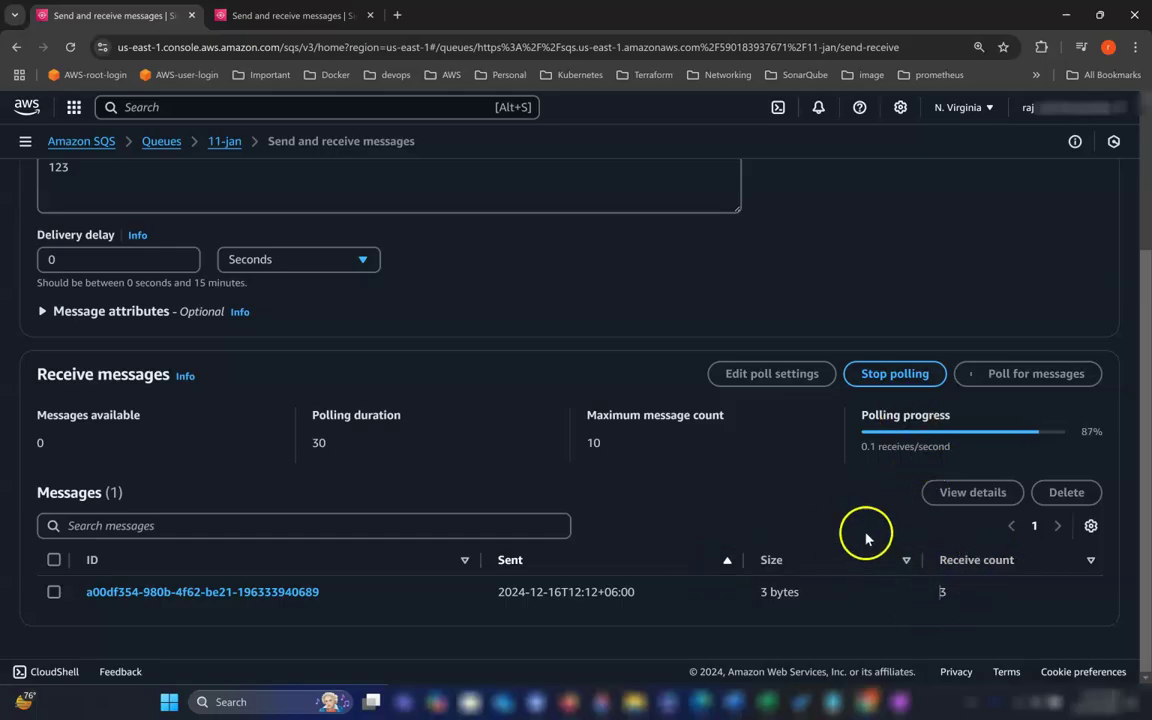
left_click(891, 383)
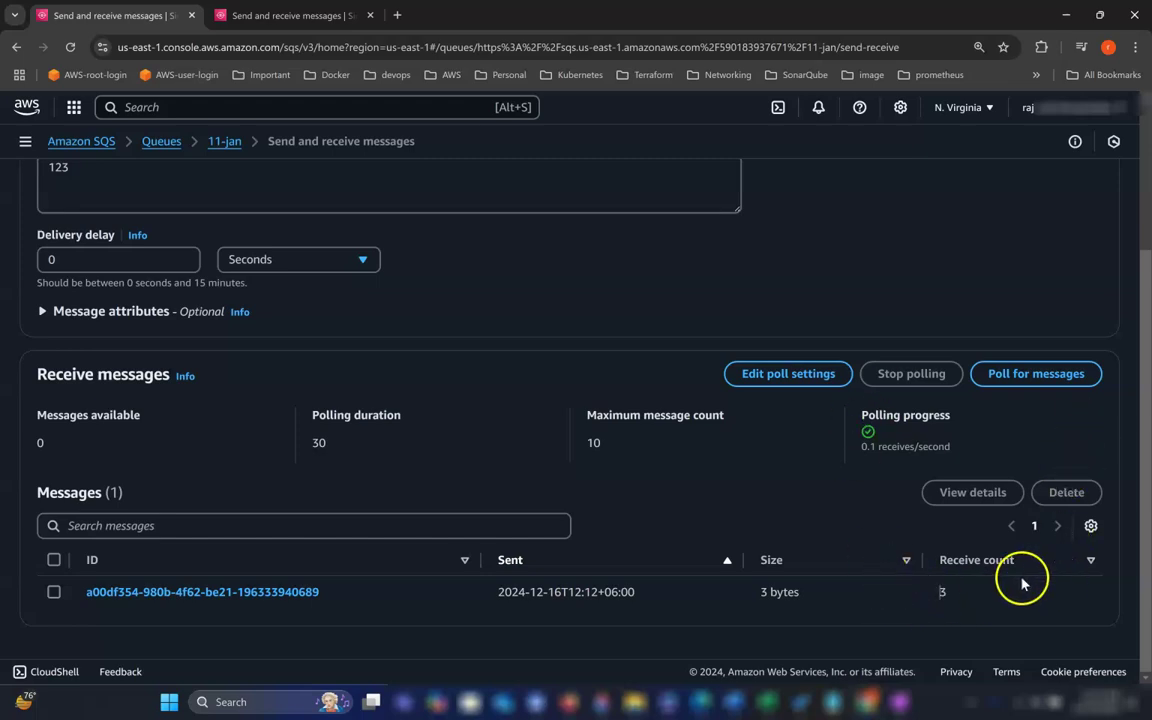
left_click(1050, 385)
scroll(765, 612, "down", 1)
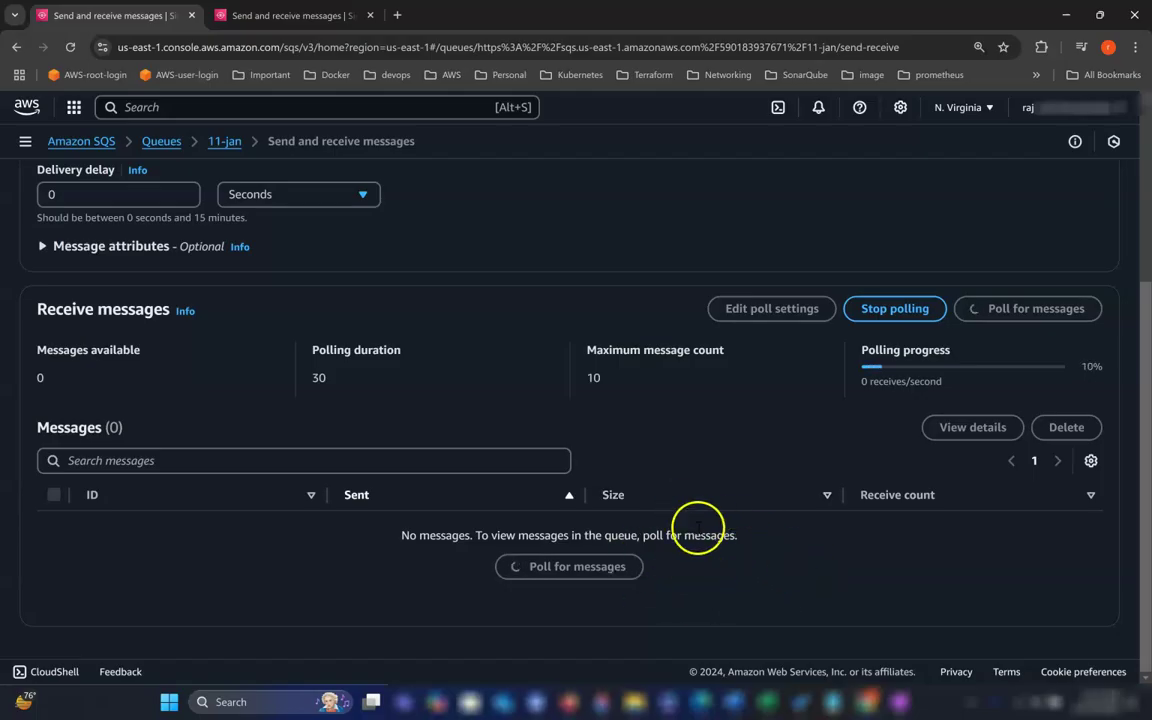
Poll the DLQ-sqs queue for messages in its tab and view the body of the received message
left_click(304, 16)
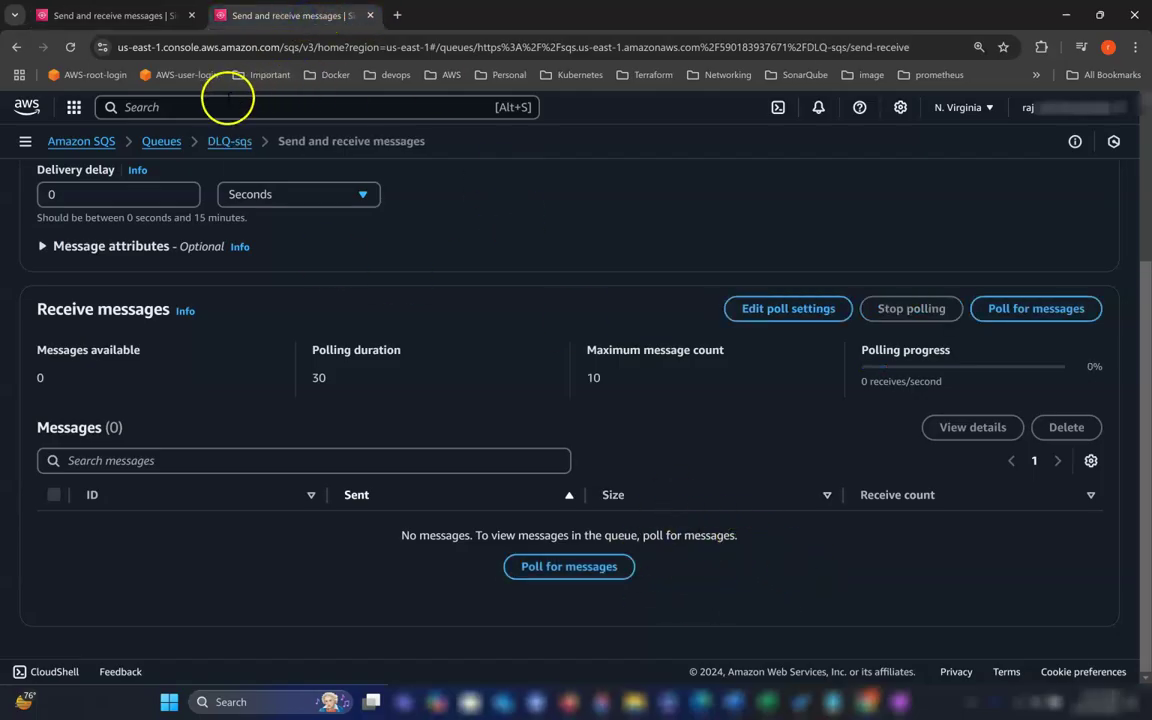
left_click(1054, 306)
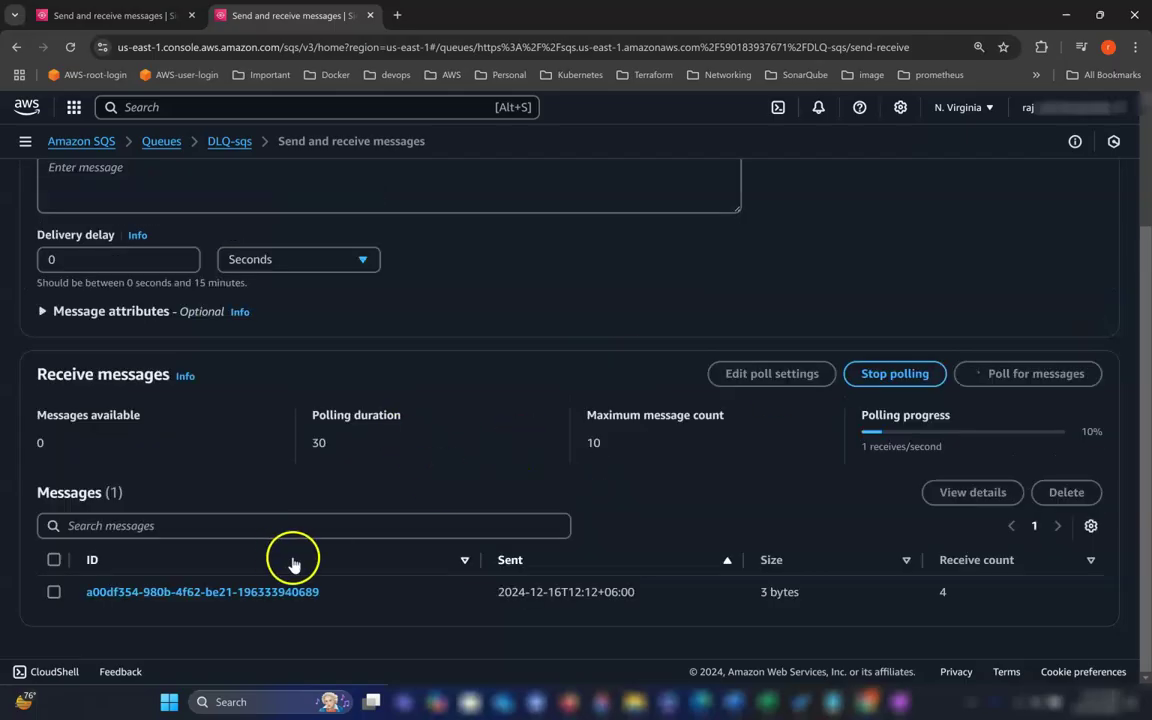
left_click(53, 591)
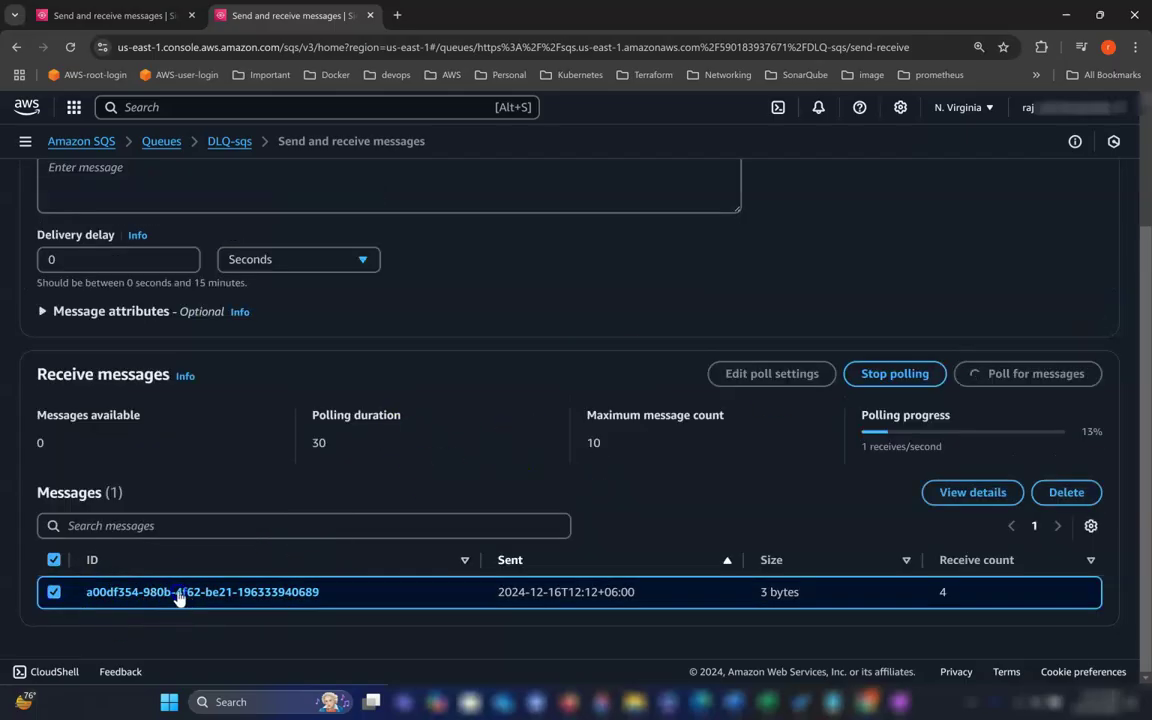
left_click(230, 593)
left_click(248, 389)
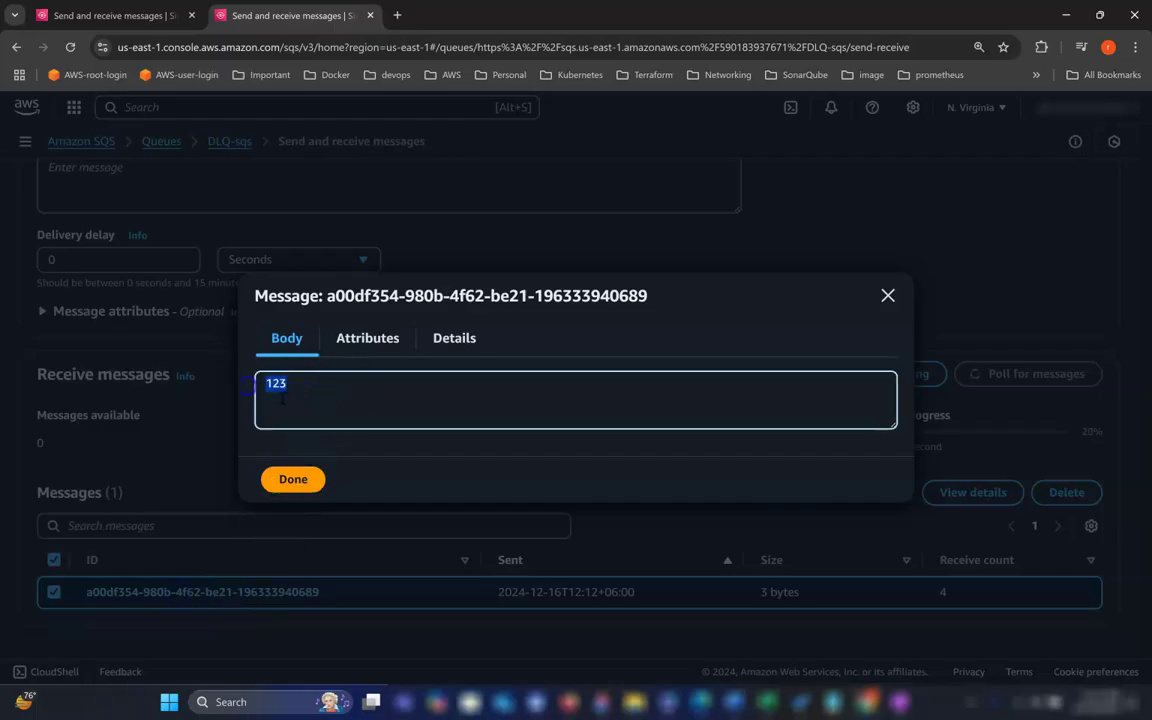
left_click(294, 481)
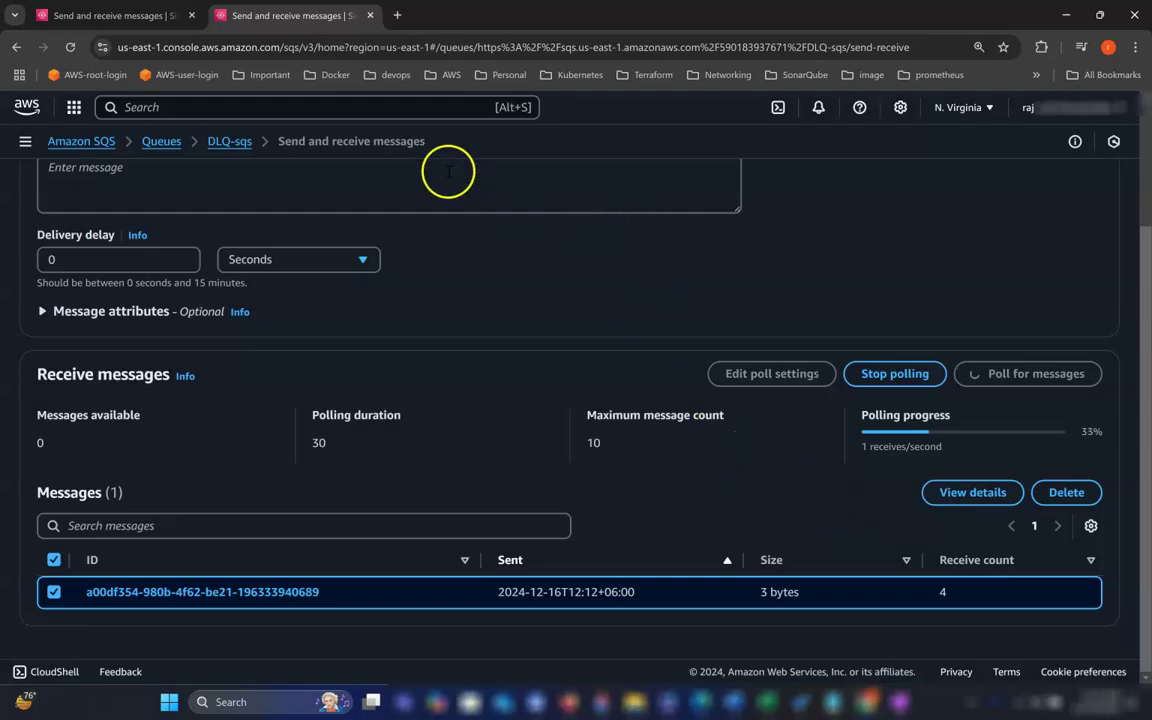
Check the poll in the 11-jan queue's tab, then return to the DLQ-sqs queue and open its dead-letter queue redrive page
left_click(140, 31)
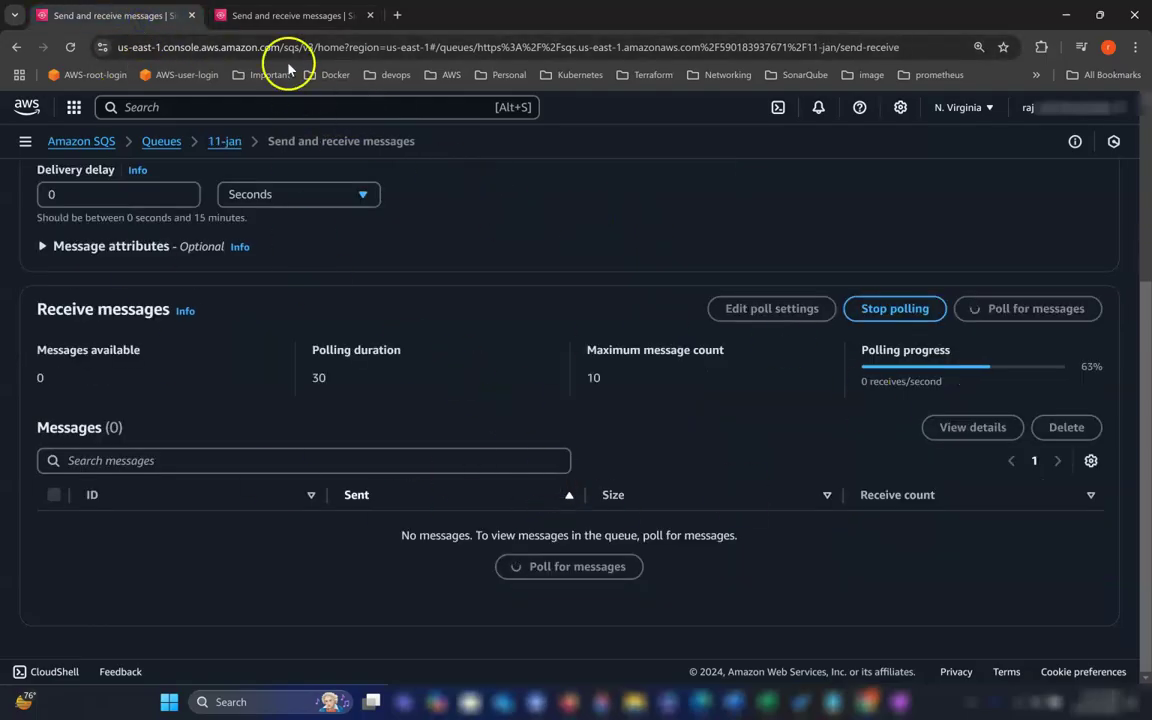
left_click(281, 31)
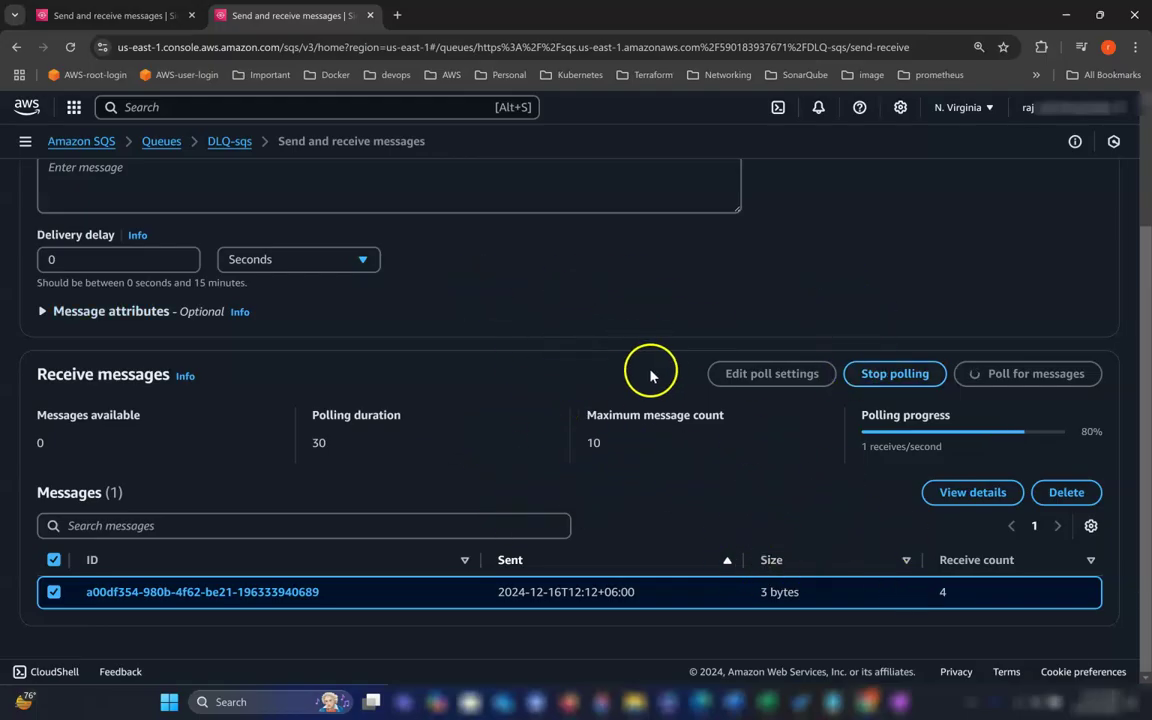
scroll(700, 370, "up", 2)
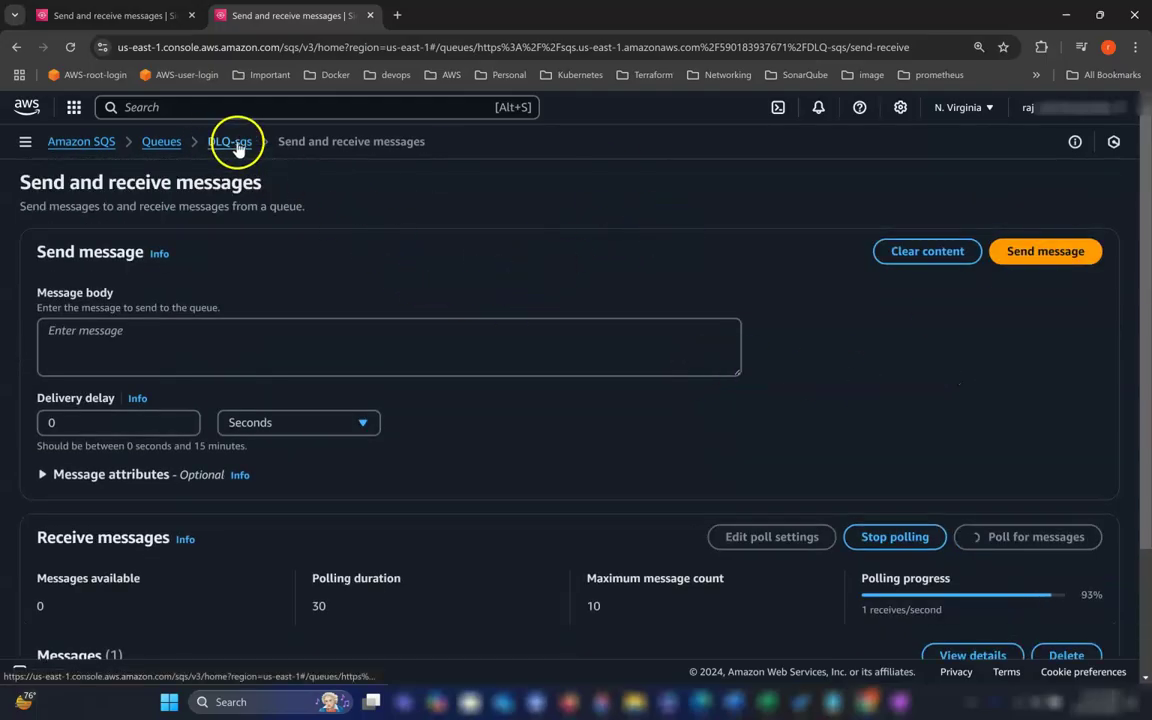
left_click(234, 142)
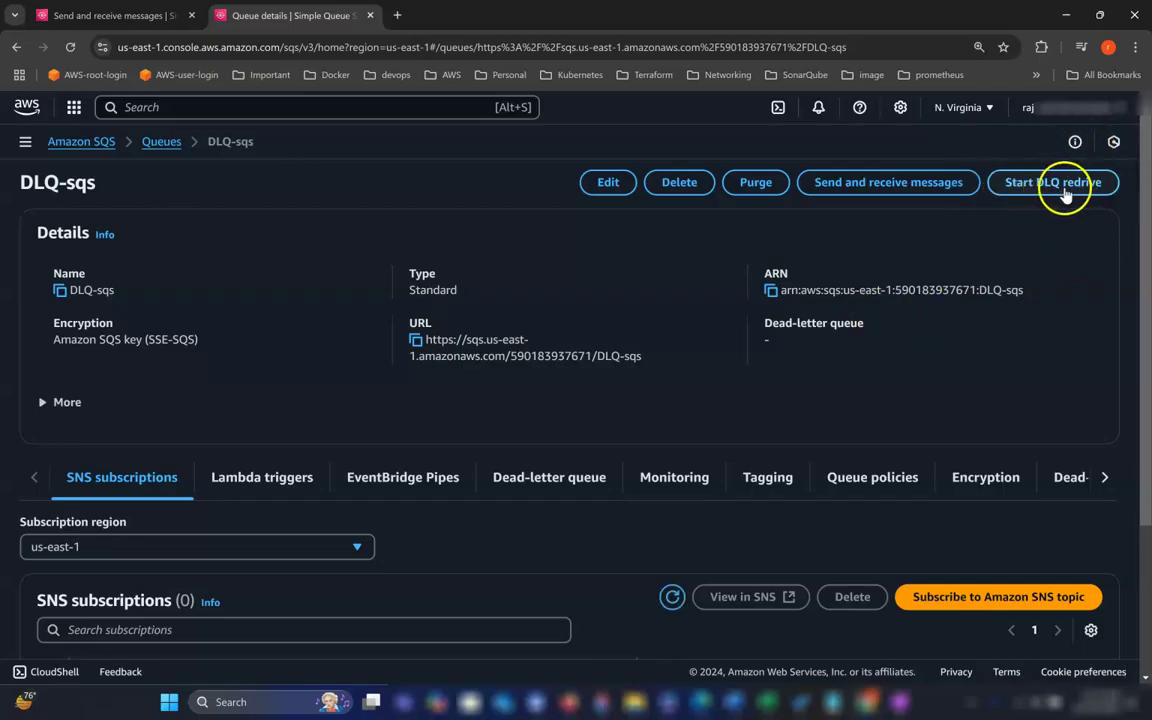
left_click(1095, 190)
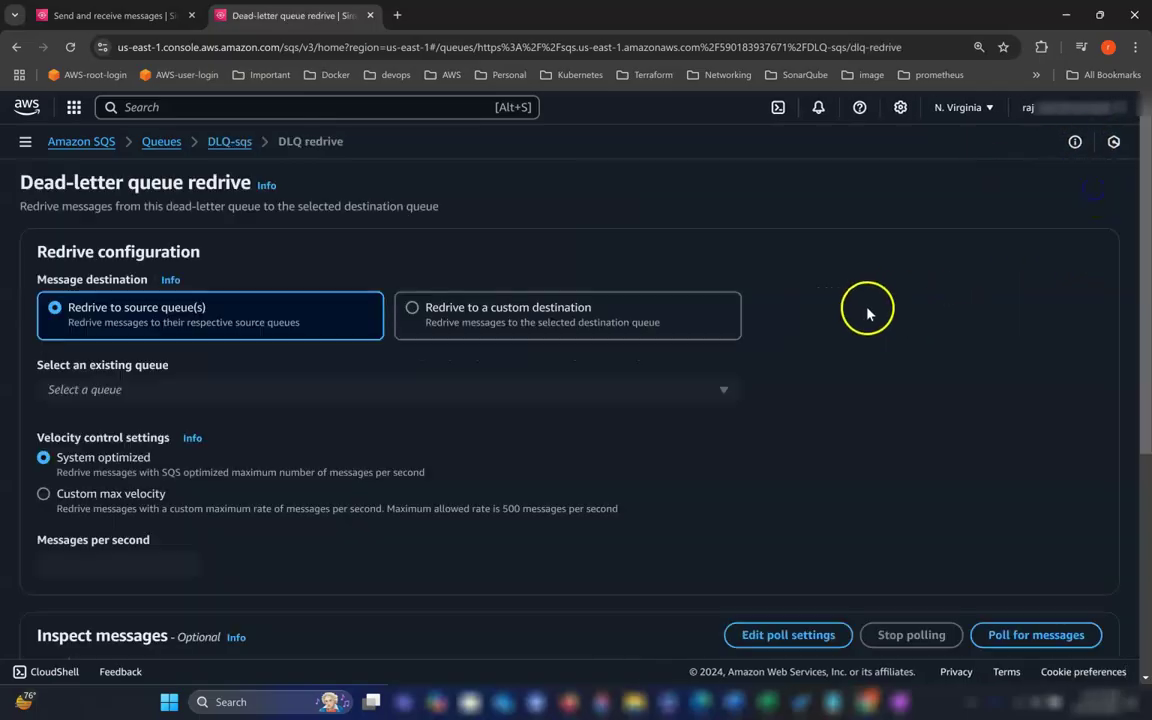
Run the DLQ redrive to the source queues with system optimized velocity and check the status of the redrive task
scroll(204, 346, "down", 1)
scroll(204, 346, "down", 2)
scroll(180, 303, "up", 3)
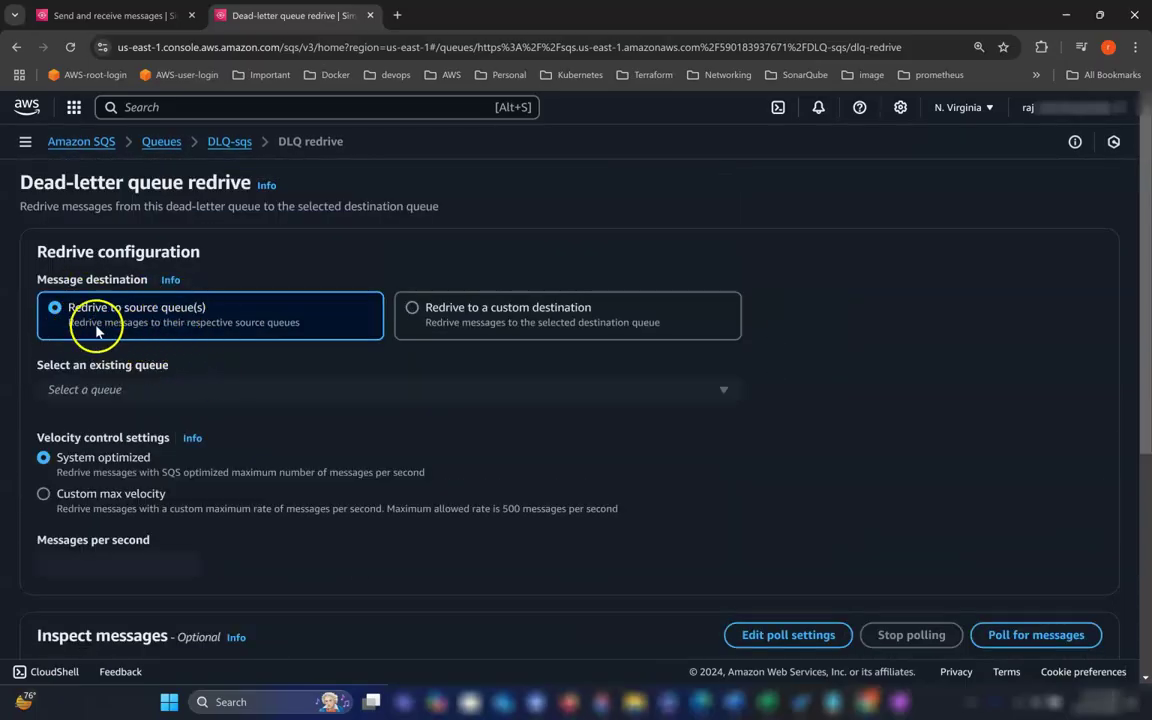
scroll(185, 330, "down", 3)
scroll(294, 430, "down", 2)
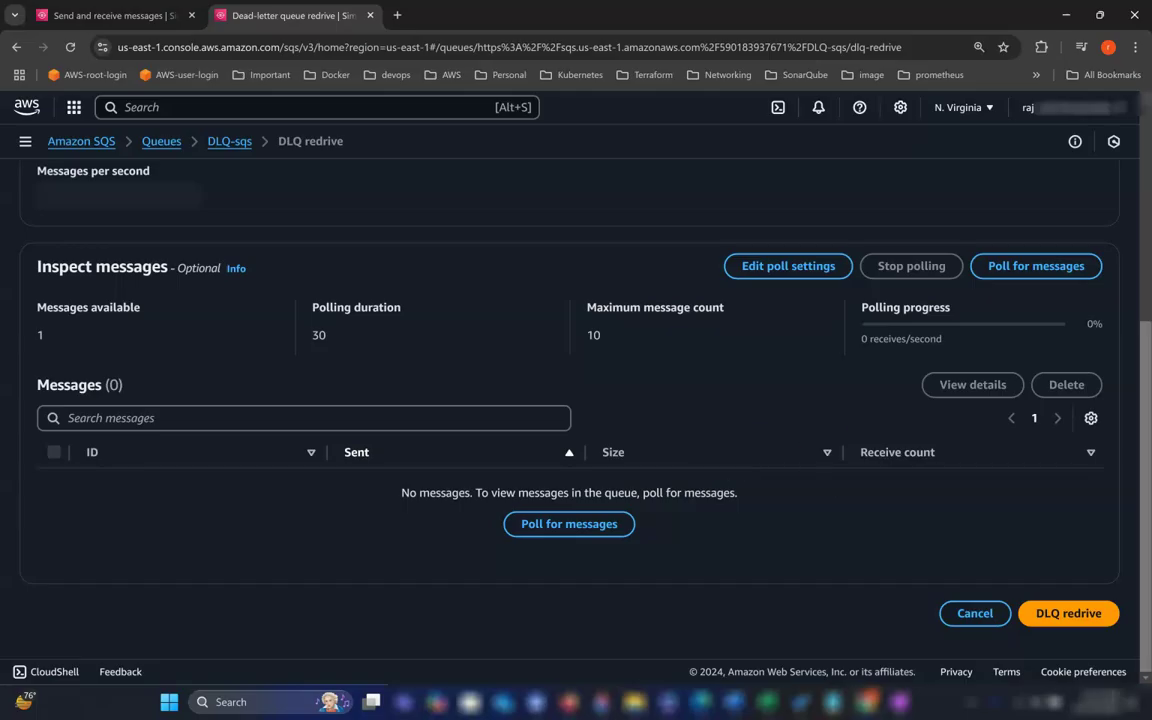
left_click(1080, 622)
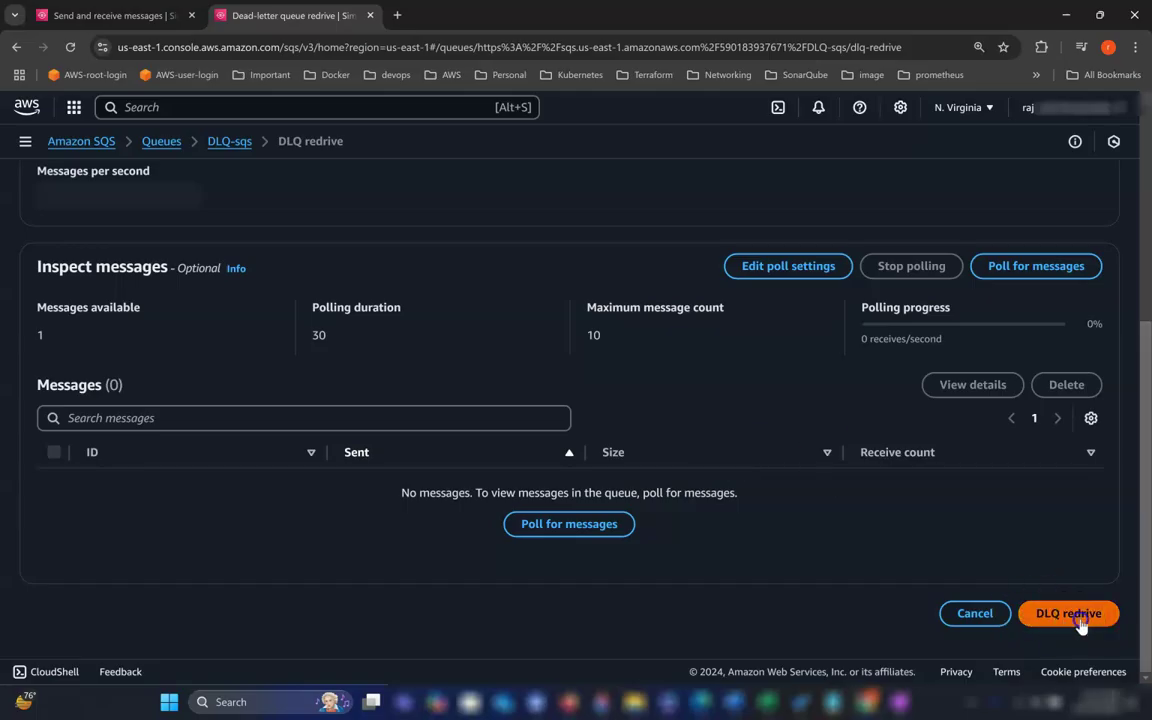
scroll(1080, 607, "down", 2)
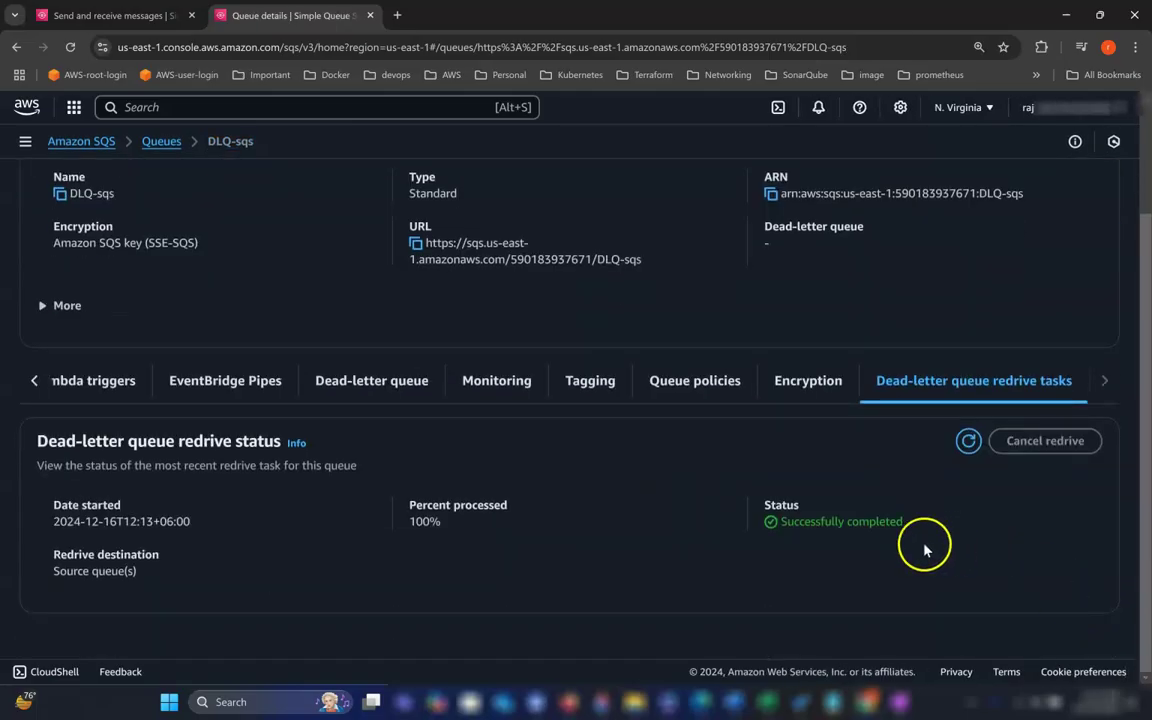
left_click_drag(905, 522, 802, 527)
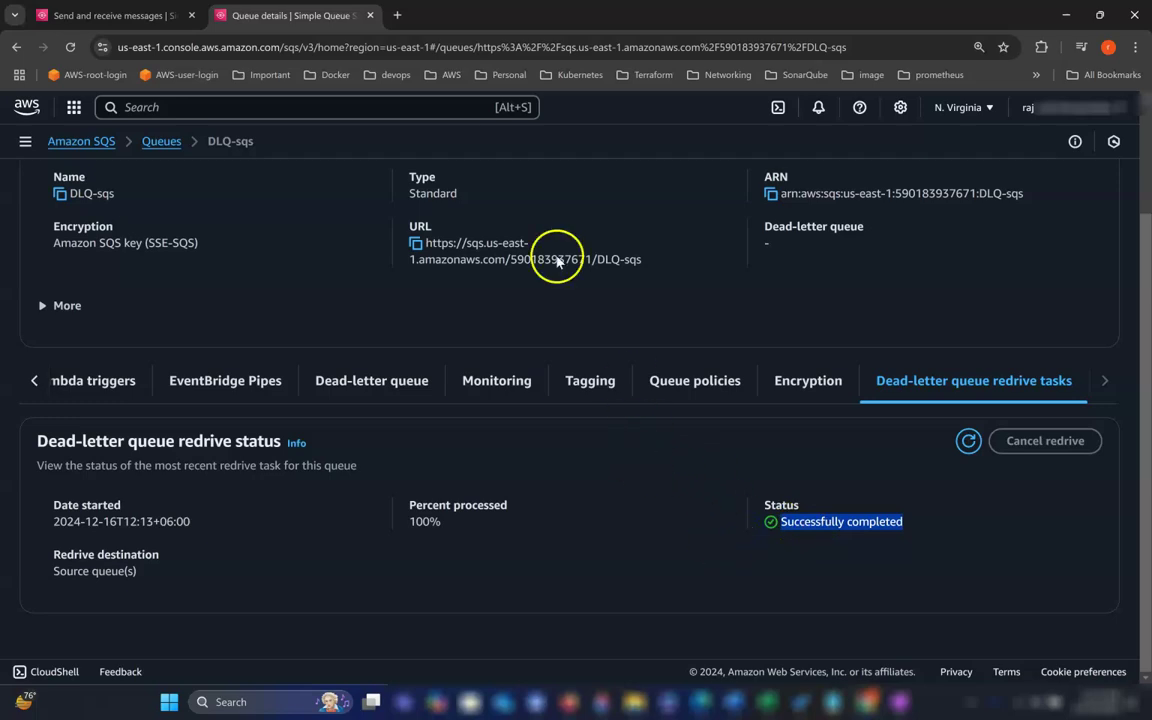
Poll the 11-jan queue for messages in its tab and view the body of the redriven message
left_click(150, 16)
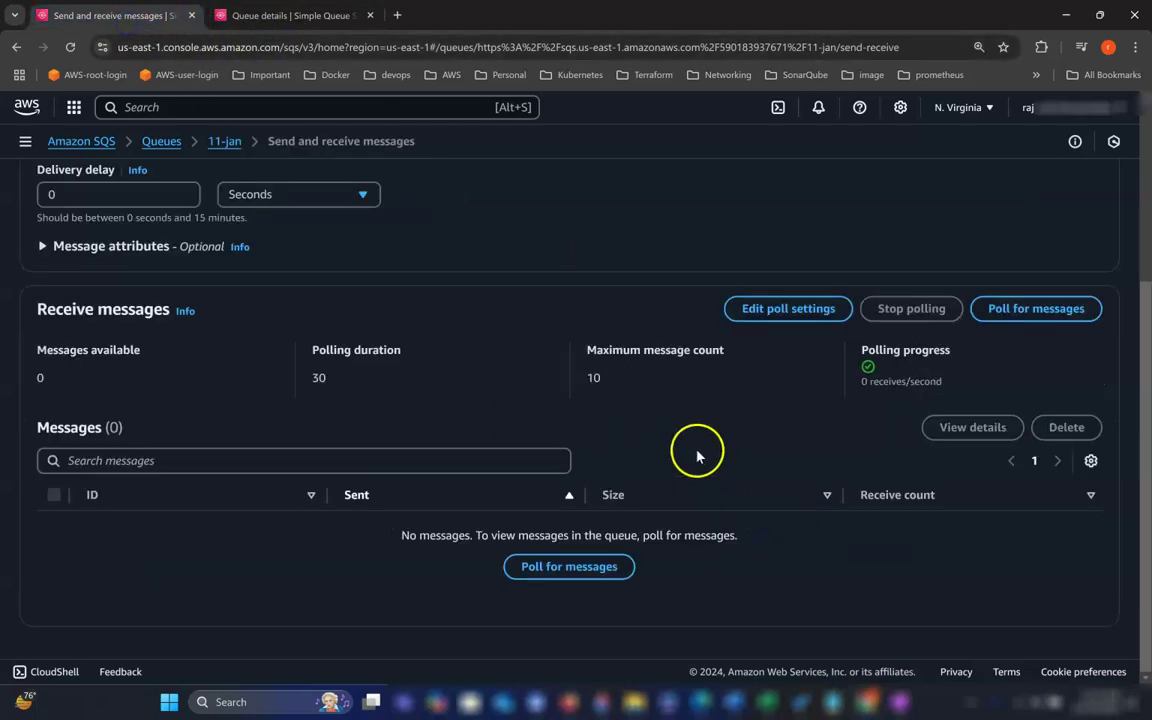
left_click(1027, 320)
left_click(226, 593)
left_click(322, 419)
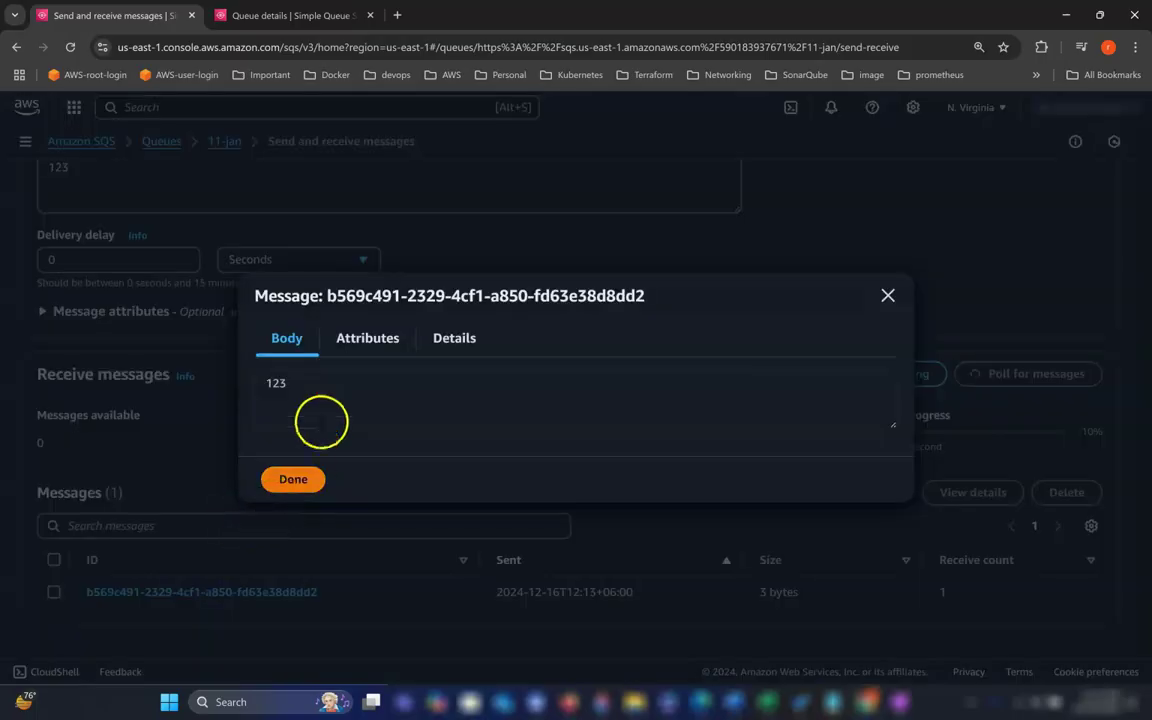
double_click(352, 429)
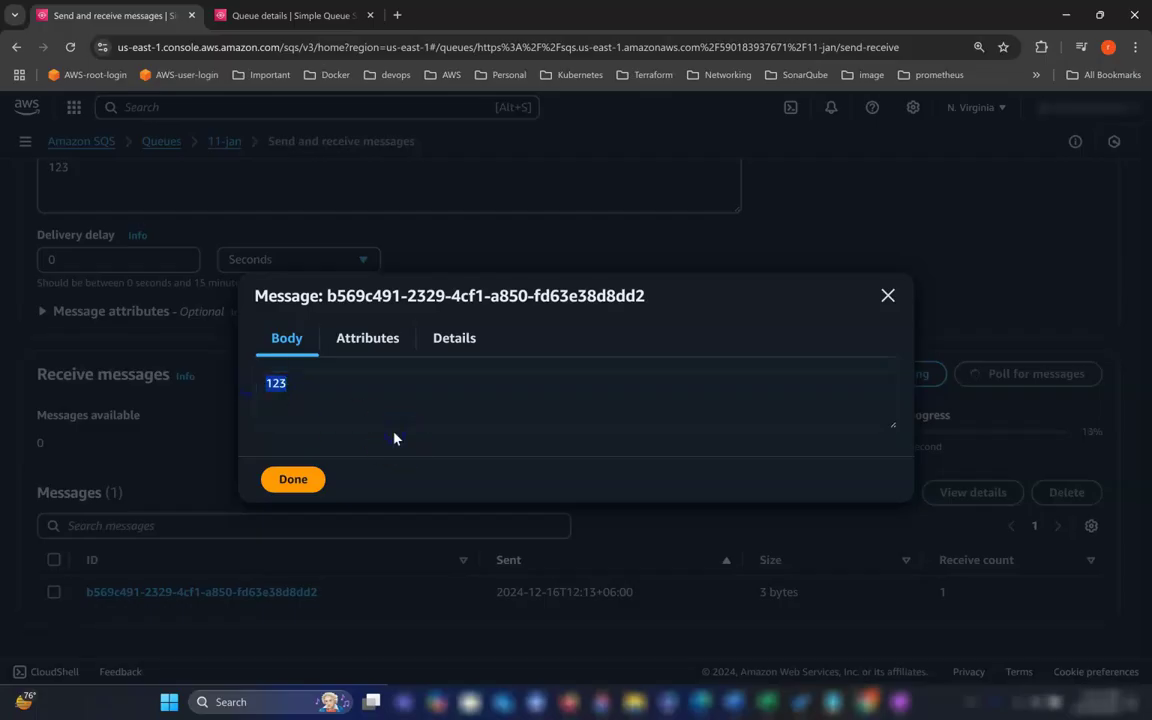